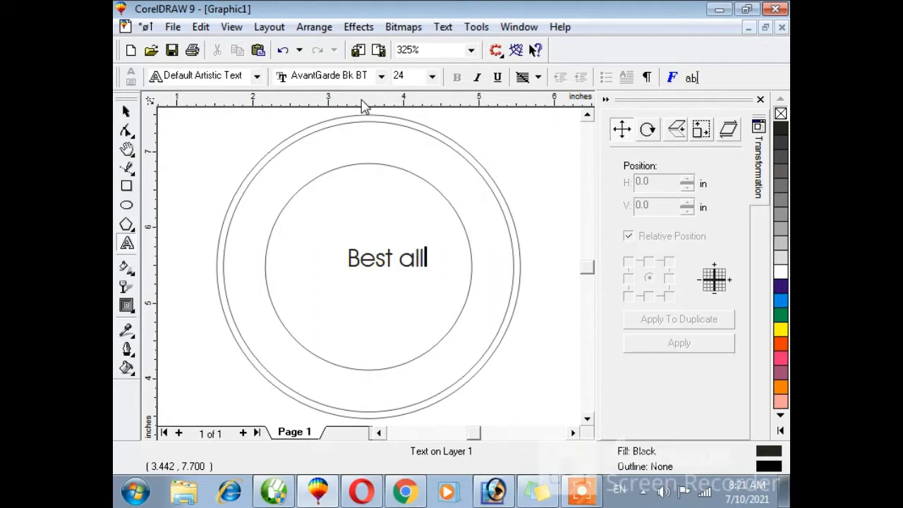
Complete the artistic text in the inner circle so that it reads "Best all rounder of match".
{"action": "type", "text": "ounder"}
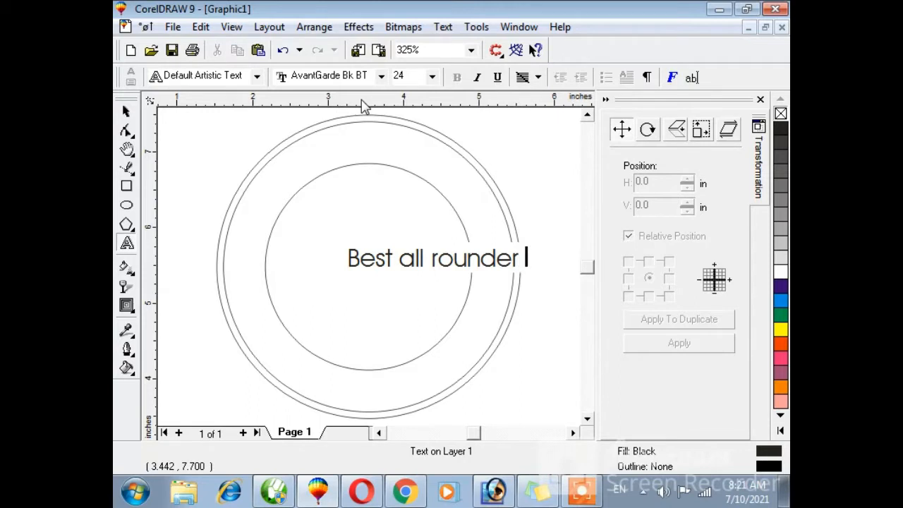
{"action": "type", "text": " of"}
{"action": "type", "text": " mal"}
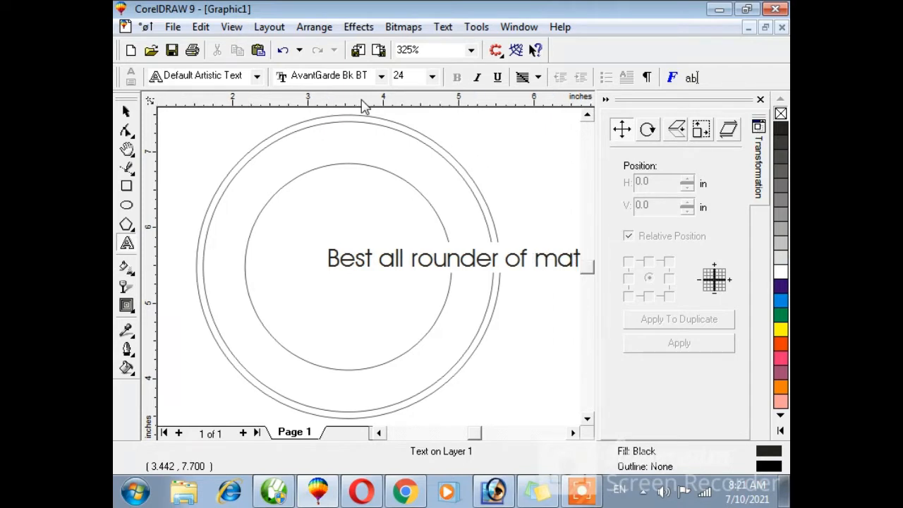
{"action": "type", "text": "ch"}
{"action": "key", "text": "ctrl+space"}
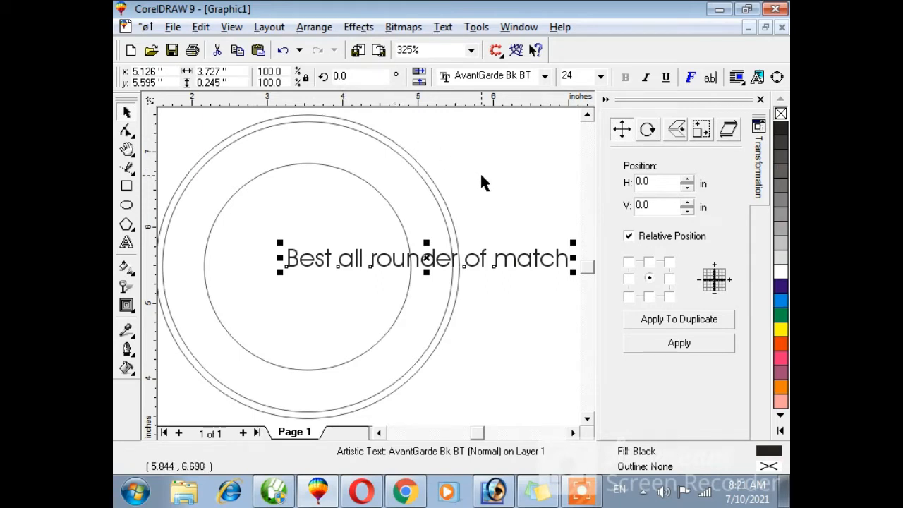
{"action": "key", "text": "alt+t"}
{"action": "key", "text": "h"}
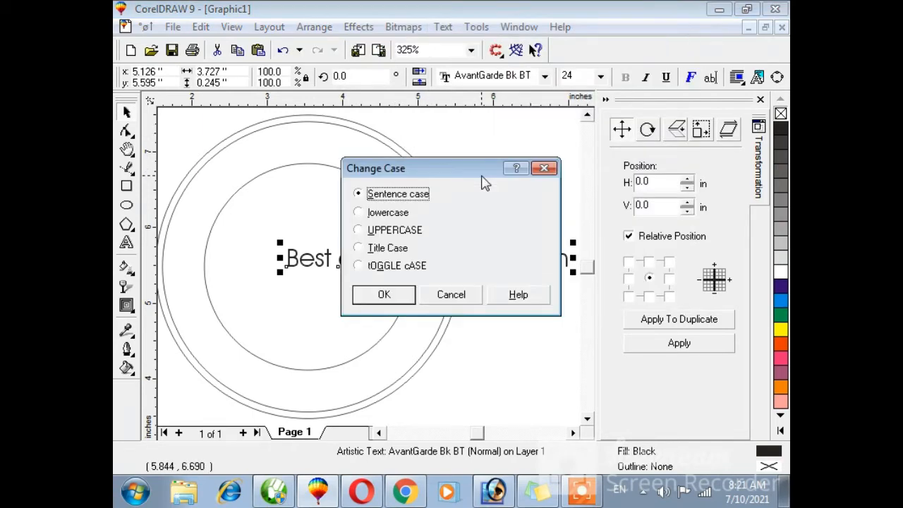
{"action": "left_click", "coordinate": [544, 168]}
{"action": "left_click", "coordinate": [532, 196]}
{"action": "left_click", "coordinate": [525, 261]}
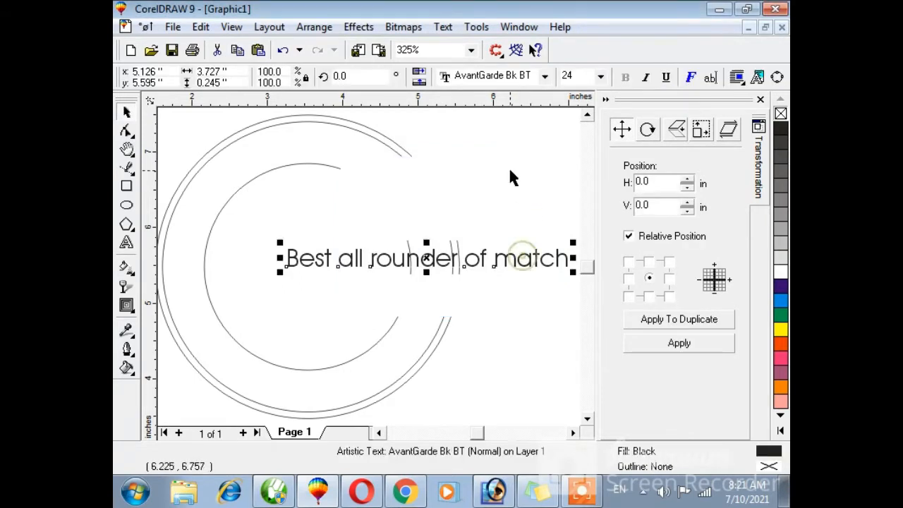
Change the case of the "Best all rounder of match" text to UPPERCASE.
{"action": "left_click", "coordinate": [443, 28]}
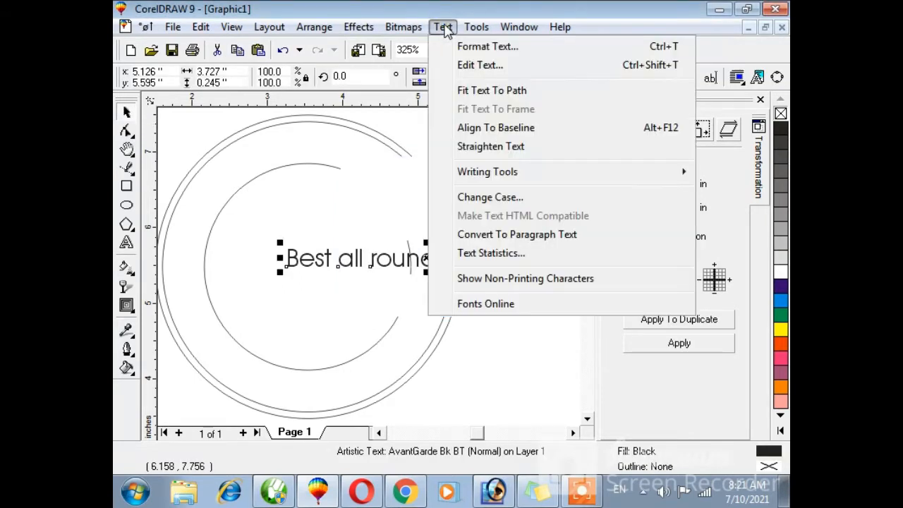
{"action": "left_click", "coordinate": [493, 197]}
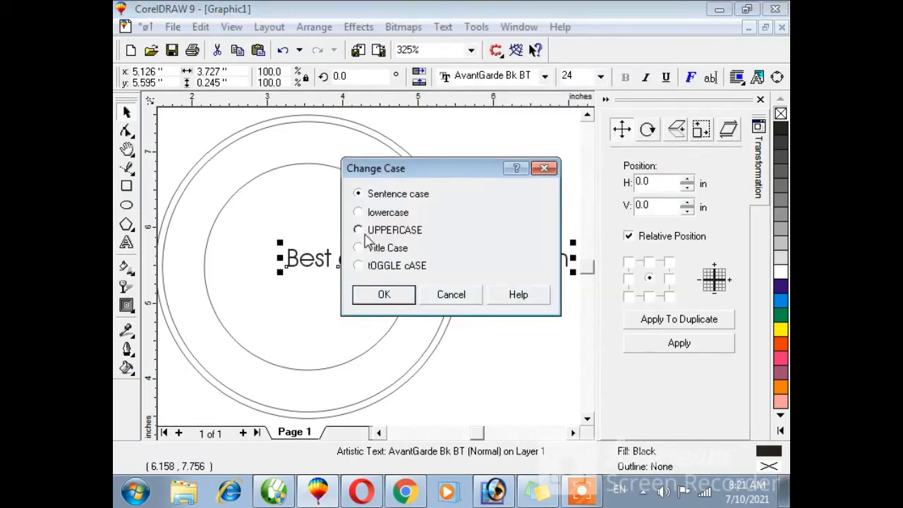
{"action": "left_click", "coordinate": [359, 230]}
{"action": "left_click", "coordinate": [381, 296]}
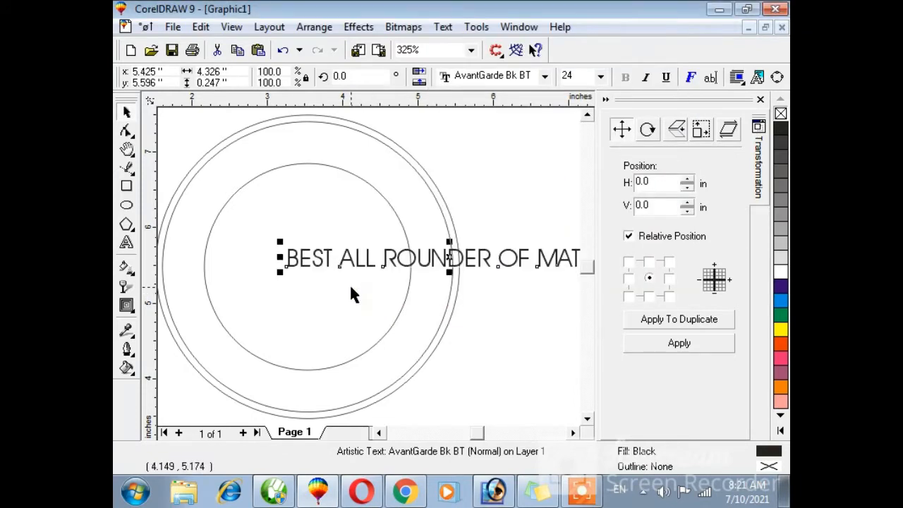
Set the "BEST ALL ROUNDER OF MATCH" text to the Impact font at size 16.
{"action": "left_click", "coordinate": [518, 84]}
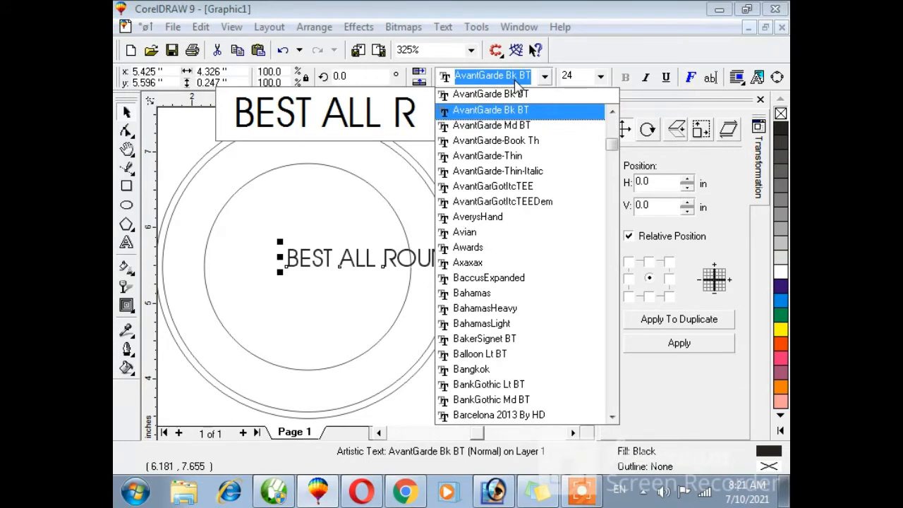
{"action": "type", "text": "i"}
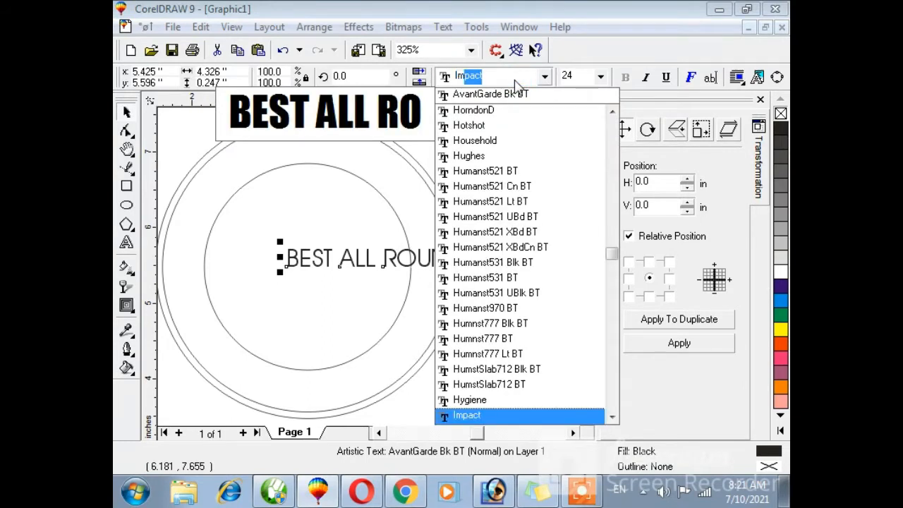
{"action": "type", "text": "m"}
{"action": "key", "text": "Return"}
{"action": "left_click", "coordinate": [573, 76]}
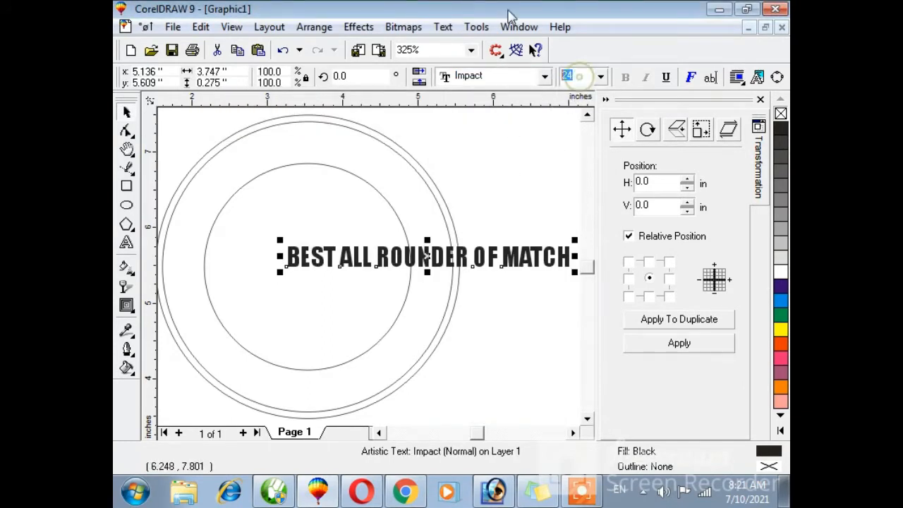
{"action": "type", "text": "16"}
{"action": "key", "text": "Return"}
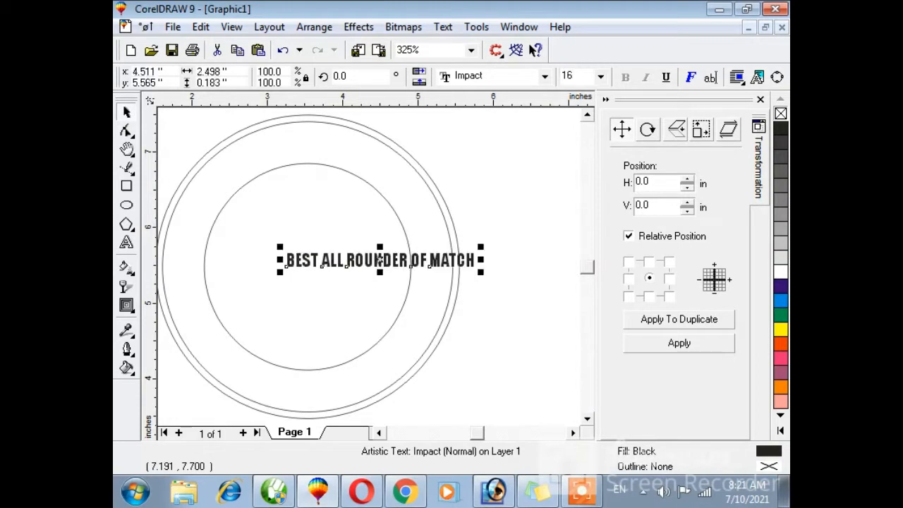
Fit the "BEST ALL ROUNDER OF MATCH" text to the inner circle's path.
{"action": "left_click", "coordinate": [450, 33]}
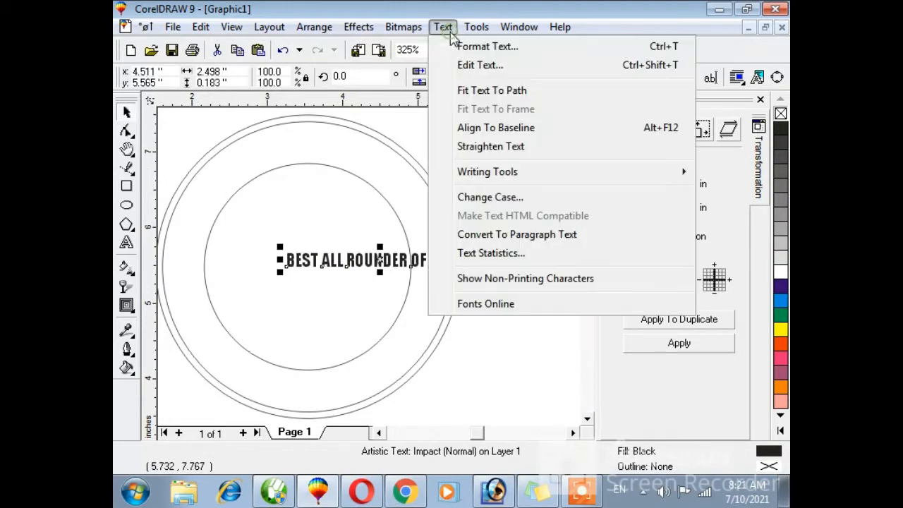
{"action": "left_click", "coordinate": [480, 95]}
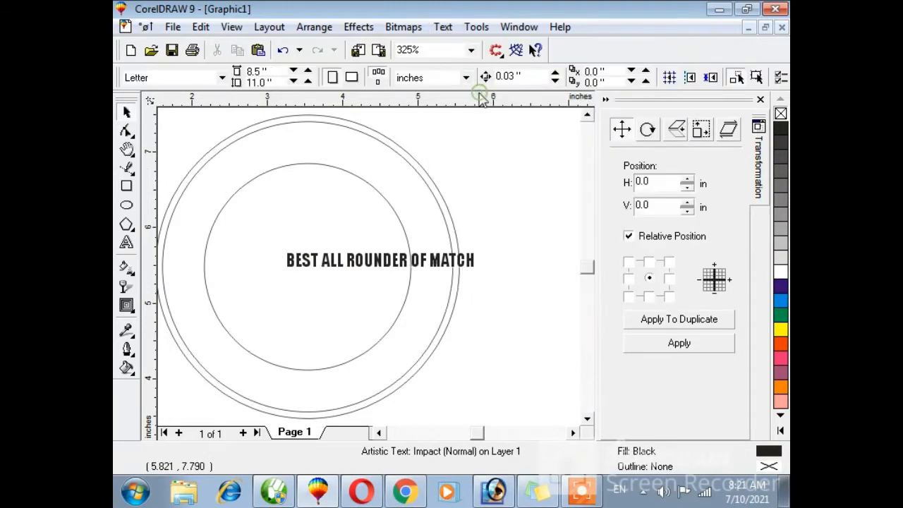
{"action": "left_click", "coordinate": [280, 167]}
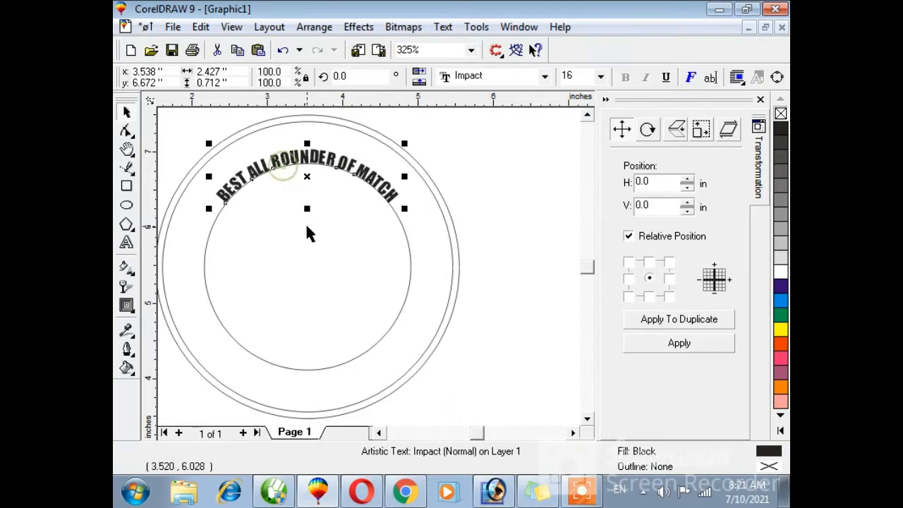
Enlarge the curved "BEST ALL ROUNDER OF MATCH" text to a font size of about 33.6.
{"action": "left_click", "coordinate": [306, 224]}
{"action": "left_click", "coordinate": [356, 175]}
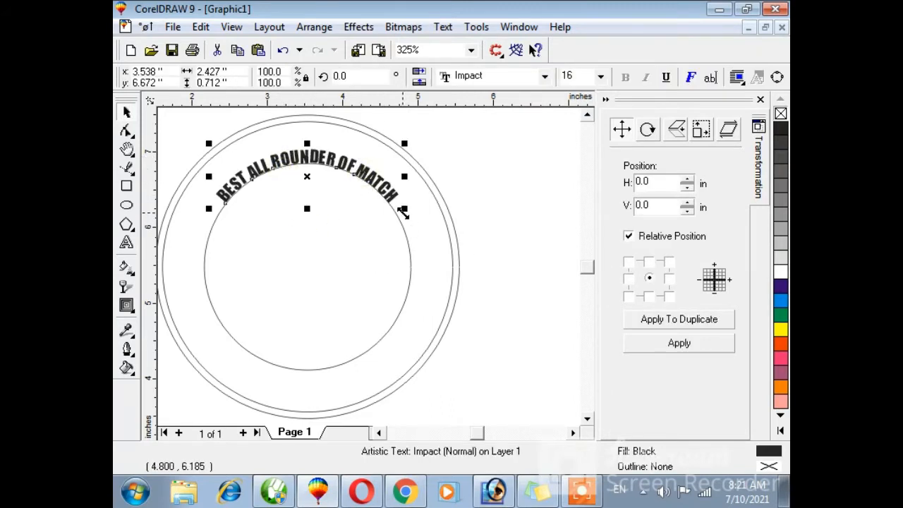
{"action": "left_click_drag", "start_coordinate": [403, 210], "coordinate": [452, 292]}
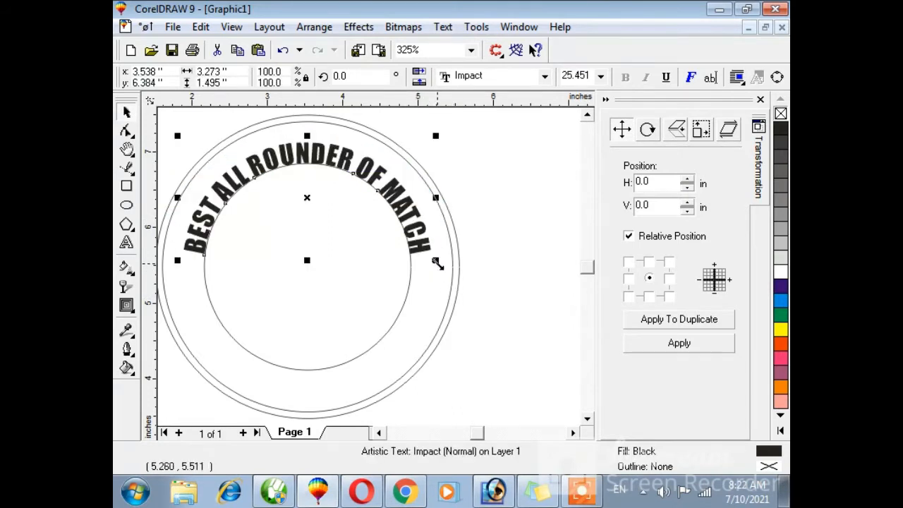
{"action": "left_click_drag", "start_coordinate": [438, 262], "coordinate": [453, 306]}
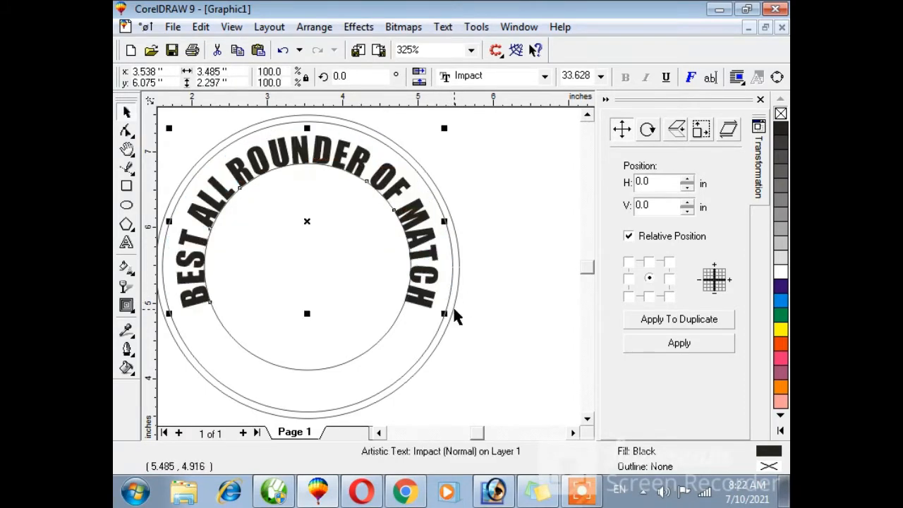
{"action": "left_click", "coordinate": [487, 293]}
{"action": "left_click", "coordinate": [430, 288]}
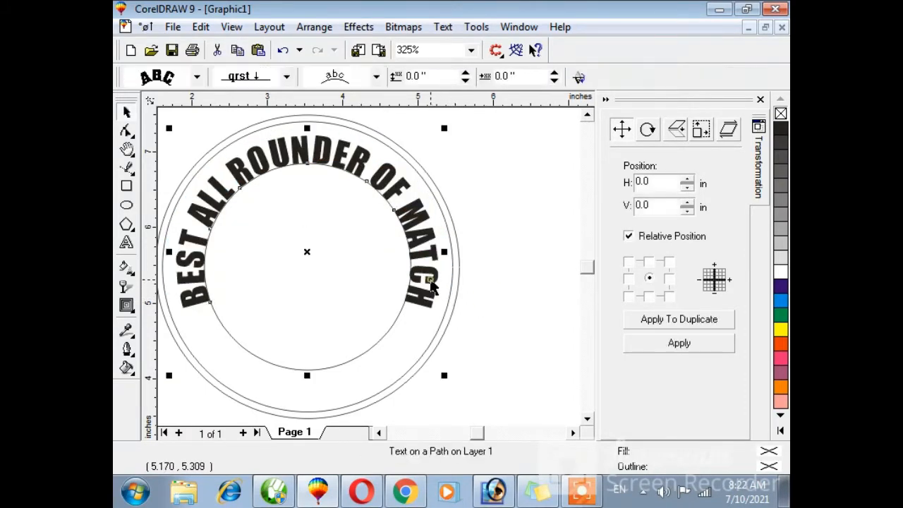
{"action": "left_click", "coordinate": [364, 258]}
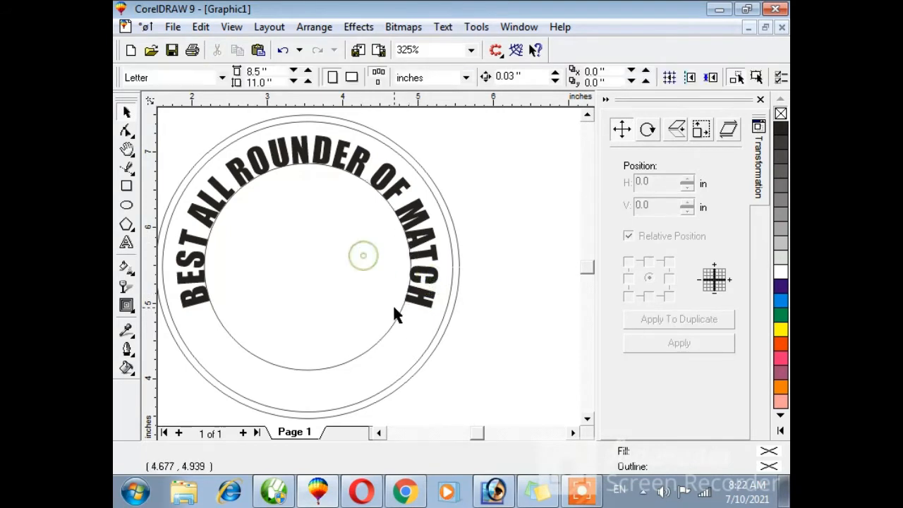
Enlarge the inner circle about its centre to a diameter of about 2.87 inches, moving the curved text outward.
{"action": "left_click", "coordinate": [394, 317]}
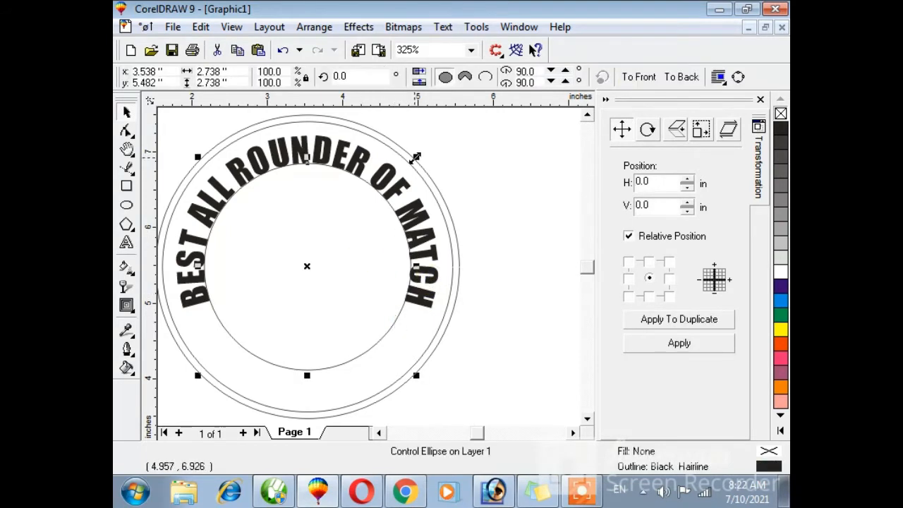
{"action": "mouse_move", "coordinate": [417, 156]}
{"action": "left_mouse_down"}
{"action": "mouse_move", "coordinate": [424, 146]}
{"action": "mouse_move", "coordinate": [416, 155]}
{"action": "left_mouse_up"}
{"action": "left_click", "coordinate": [447, 165]}
{"action": "left_click", "coordinate": [400, 318]}
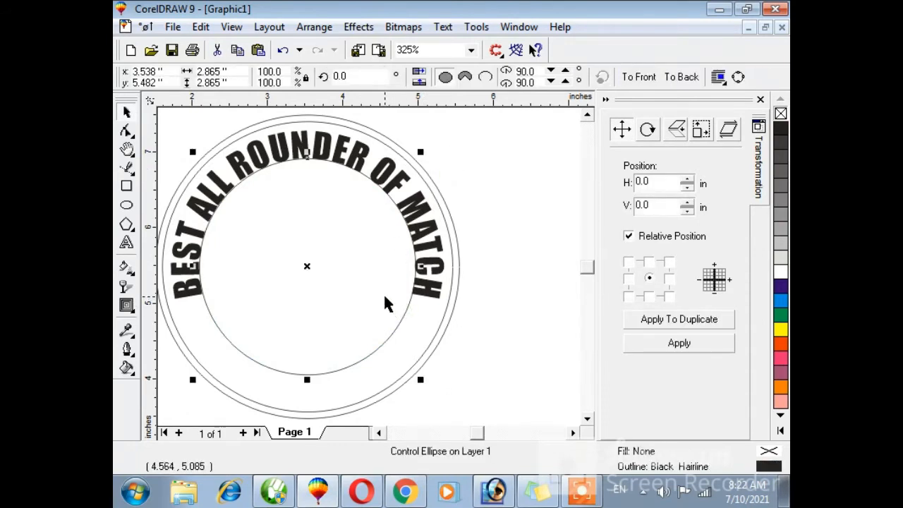
Try to shrink the inner circle about its centre to a diameter of about 2.69 inches.
{"action": "key", "text": "alt+a"}
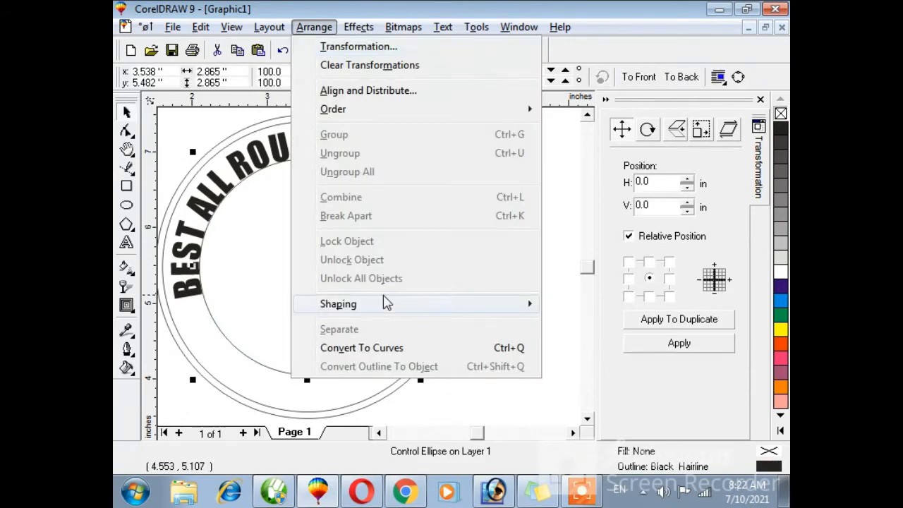
{"action": "key", "text": "Escape"}
{"action": "left_click", "coordinate": [336, 291]}
{"action": "left_click", "coordinate": [406, 314]}
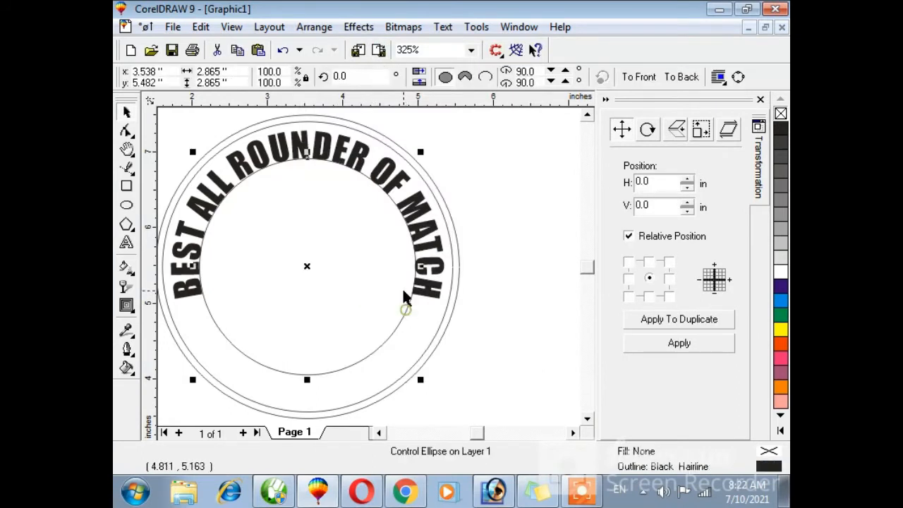
{"action": "left_click_drag", "start_coordinate": [421, 152], "coordinate": [421, 166]}
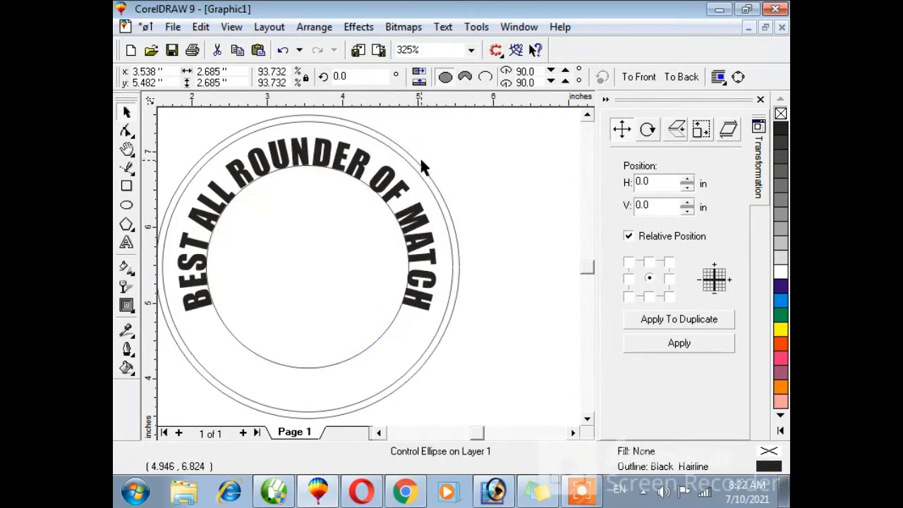
{"action": "left_click", "coordinate": [460, 176]}
Separate the curved "BEST ALL ROUNDER OF MATCH" text from its circle path.
{"action": "left_click", "coordinate": [424, 205]}
{"action": "key", "text": "alt+a"}
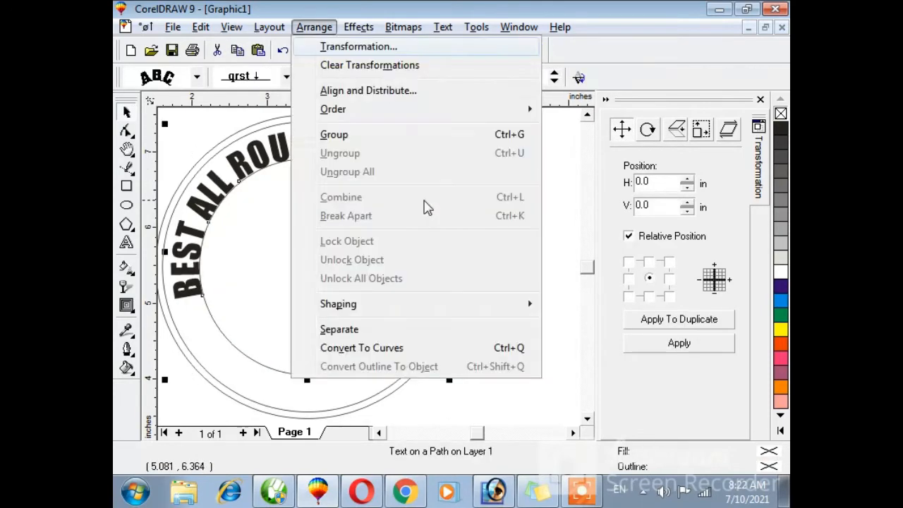
{"action": "key", "text": "s"}
{"action": "left_click", "coordinate": [463, 213]}
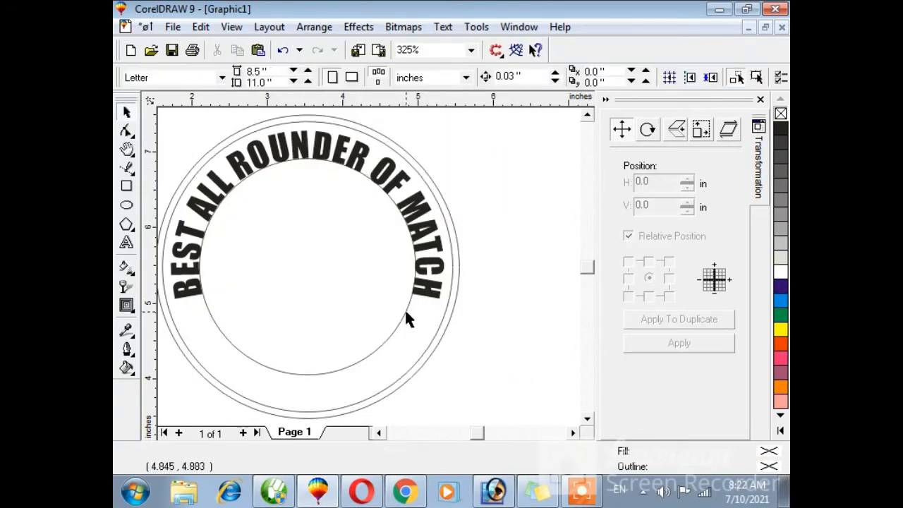
Shrink the inner circle slightly about its centre to leave a gap inside the curved text.
{"action": "left_click", "coordinate": [405, 312]}
{"action": "left_click_drag", "start_coordinate": [421, 156], "coordinate": [419, 162]}
{"action": "left_click", "coordinate": [484, 216]}
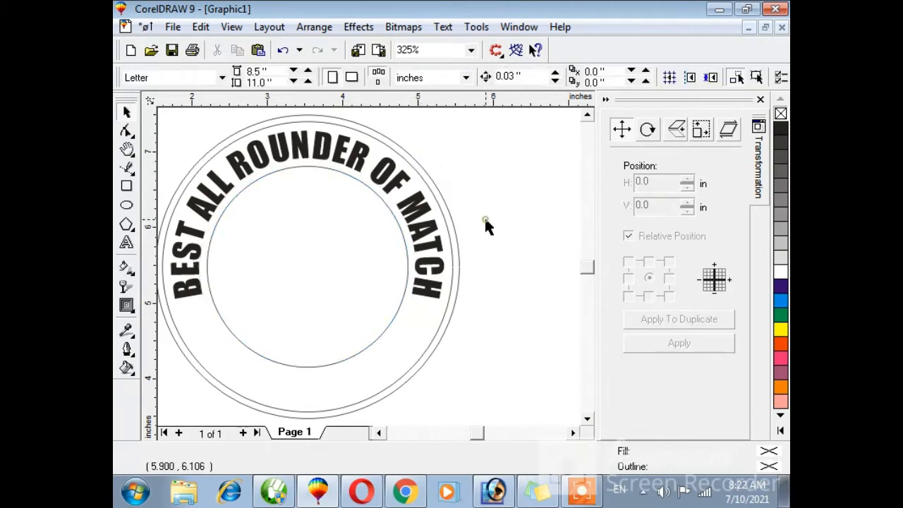
Add the artistic text "2021" inside the inner circle and set its font to Impact.
{"action": "left_click", "coordinate": [126, 242]}
{"action": "left_click", "coordinate": [282, 258]}
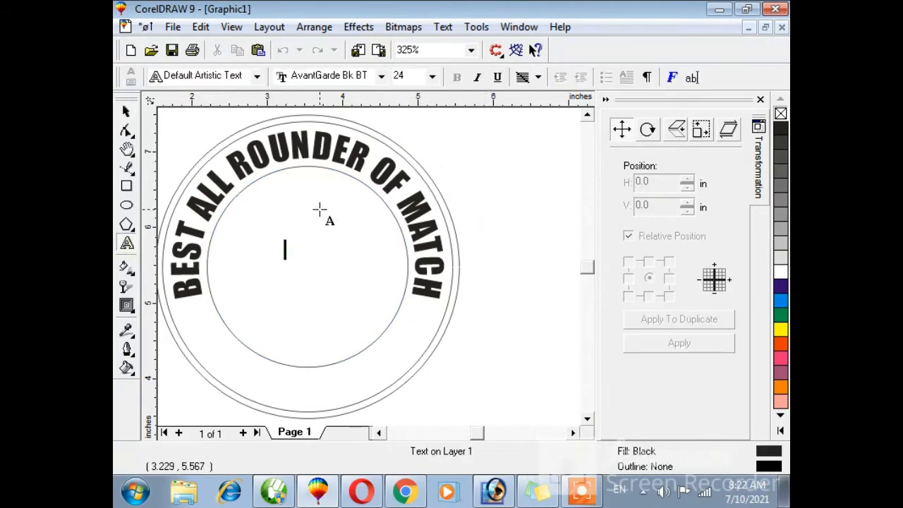
{"action": "type", "text": "2021"}
{"action": "key", "text": "ctrl+space"}
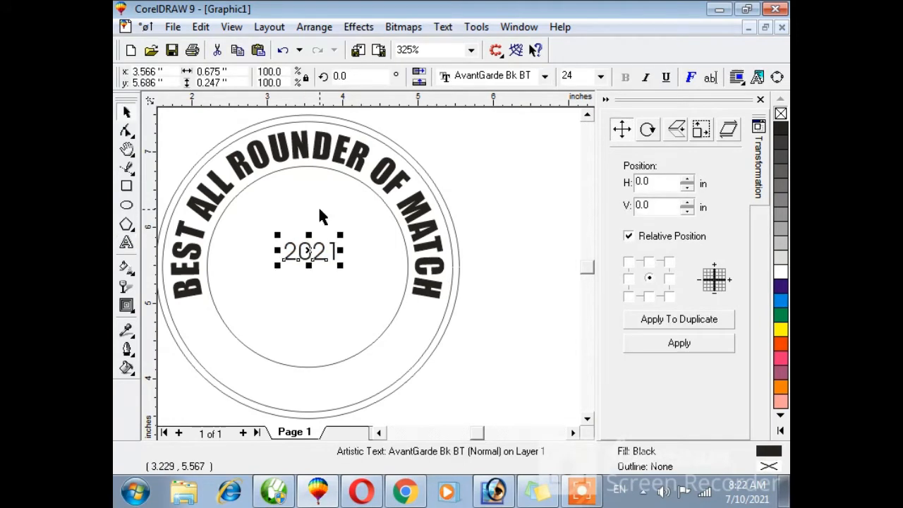
{"action": "left_click", "coordinate": [484, 80]}
{"action": "type", "text": "I"}
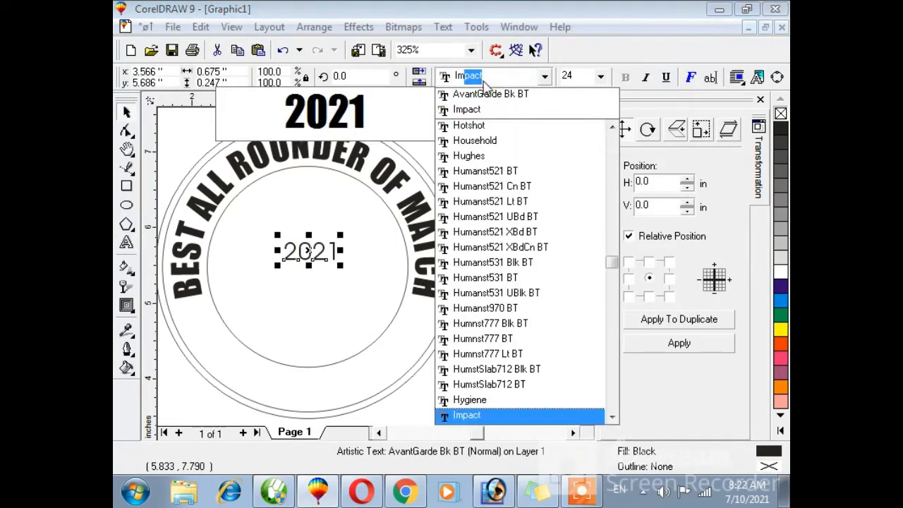
{"action": "type", "text": "m"}
{"action": "key", "text": "Return"}
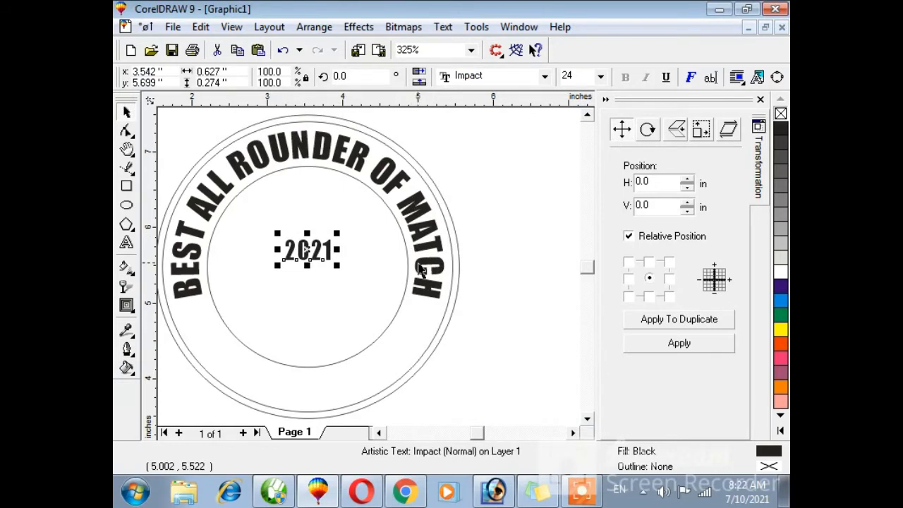
Fit the "2021" text to the inner circle's path.
{"action": "left_click", "coordinate": [437, 29]}
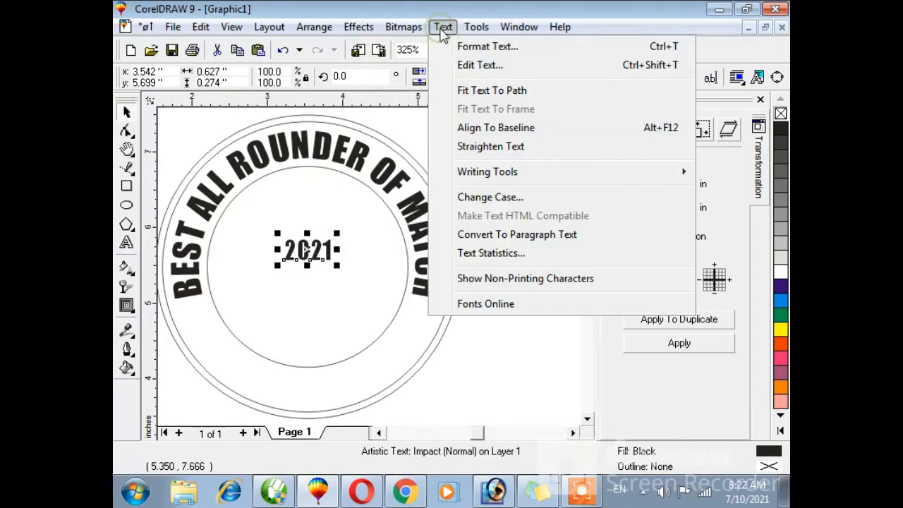
{"action": "left_click", "coordinate": [487, 90]}
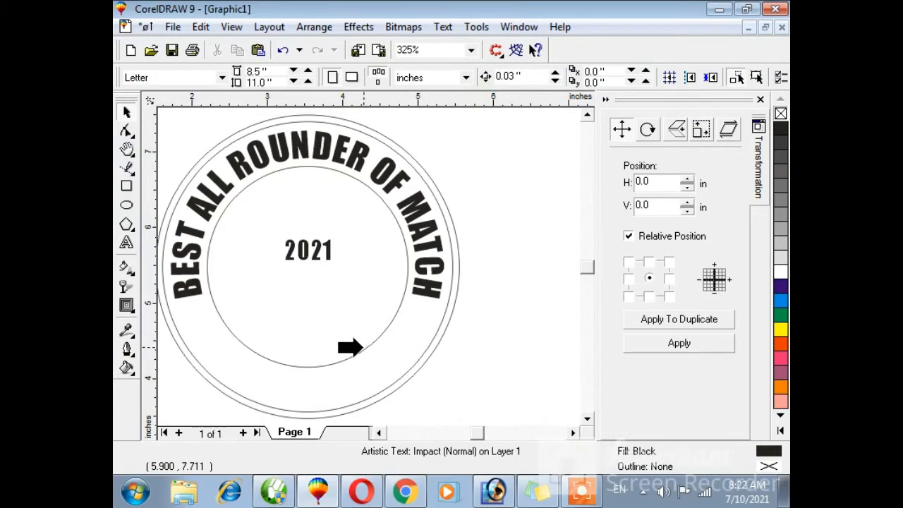
{"action": "left_click", "coordinate": [362, 348]}
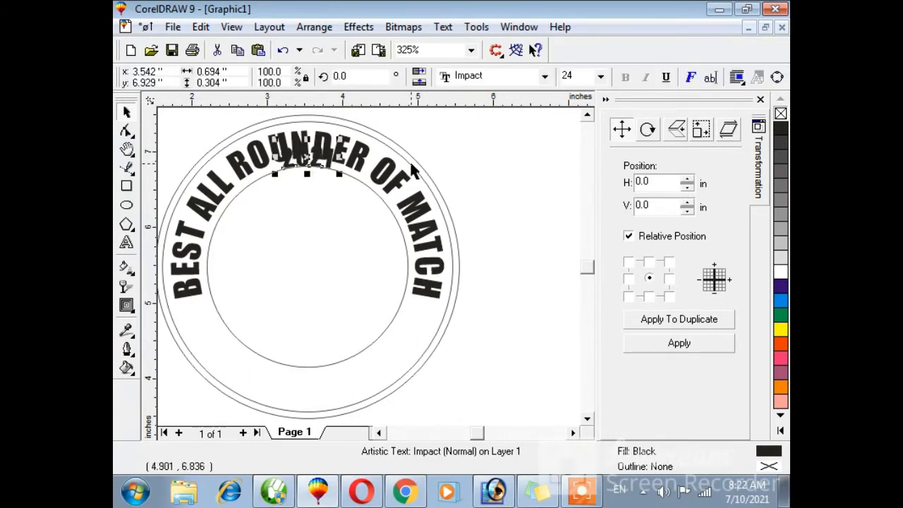
Move the "2021" text to the bottom of the inner circle and flip it to the other side of the path so it reads upright.
{"action": "left_click", "coordinate": [481, 169]}
{"action": "left_click", "coordinate": [319, 161]}
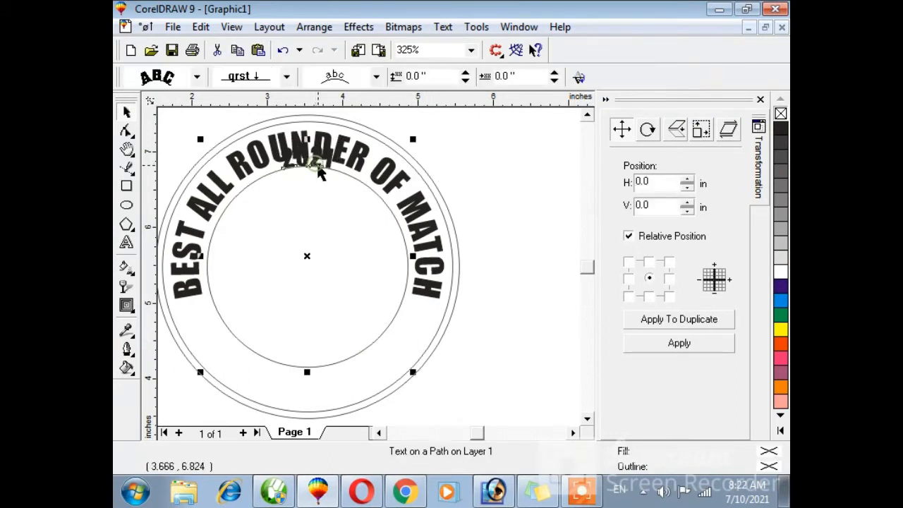
{"action": "left_click", "coordinate": [376, 76]}
{"action": "left_click", "coordinate": [342, 141]}
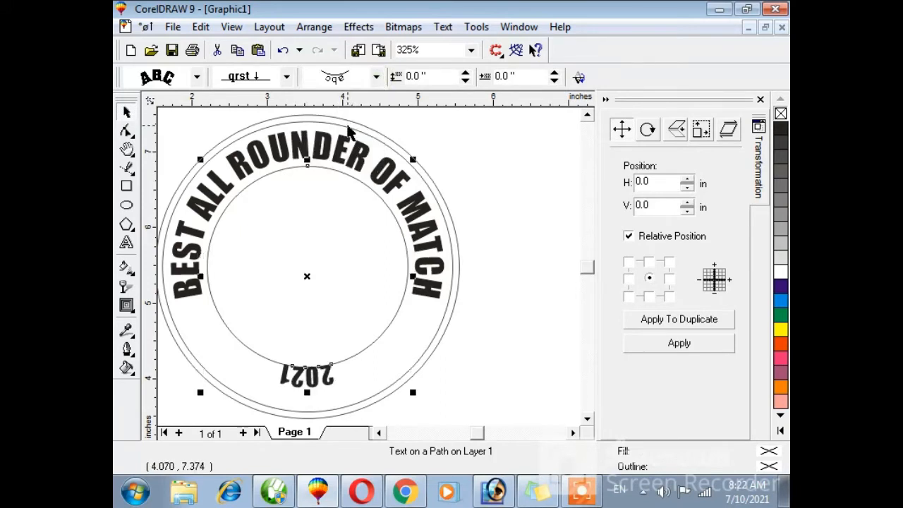
{"action": "left_click", "coordinate": [579, 78]}
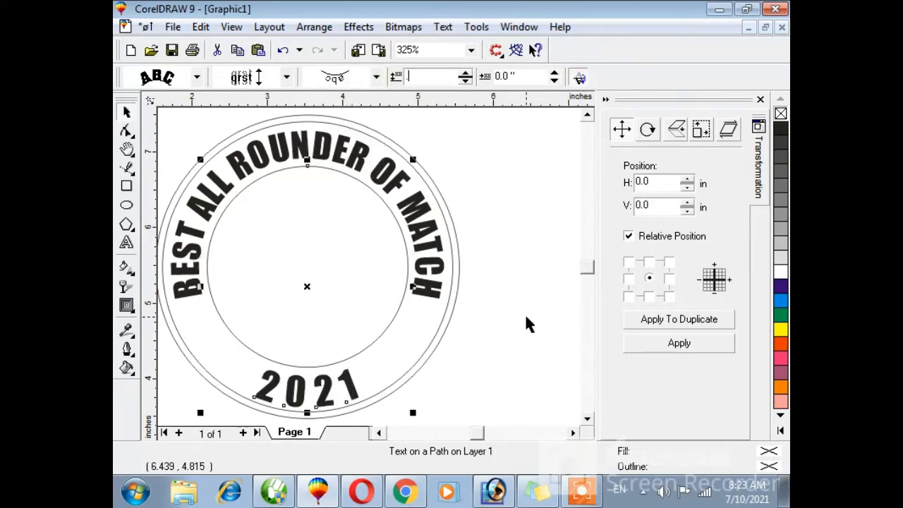
{"action": "left_click", "coordinate": [342, 303]}
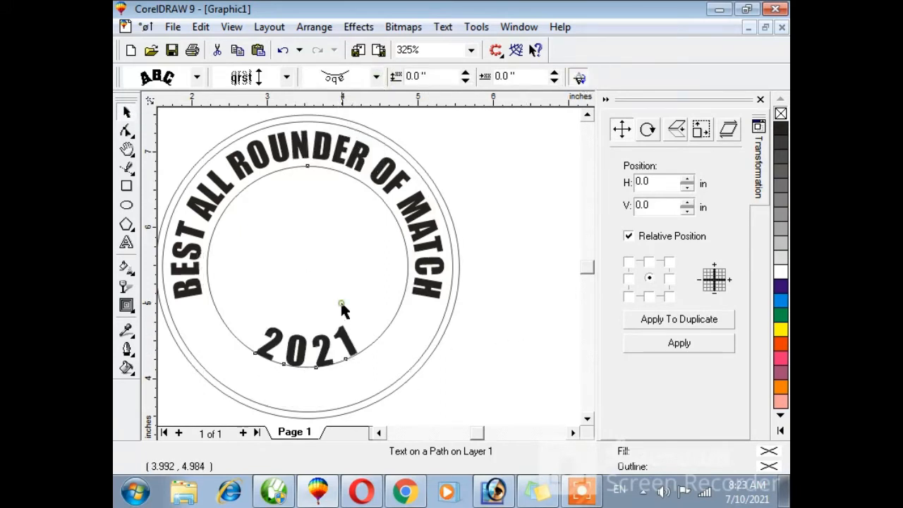
Set the "2021" text's distance from the path to -0.5 inches, placing it in the ring below the inner circle.
{"action": "left_click", "coordinate": [351, 346]}
{"action": "left_click", "coordinate": [465, 79]}
{"action": "left_click", "coordinate": [464, 79]}
{"action": "left_click", "coordinate": [465, 80]}
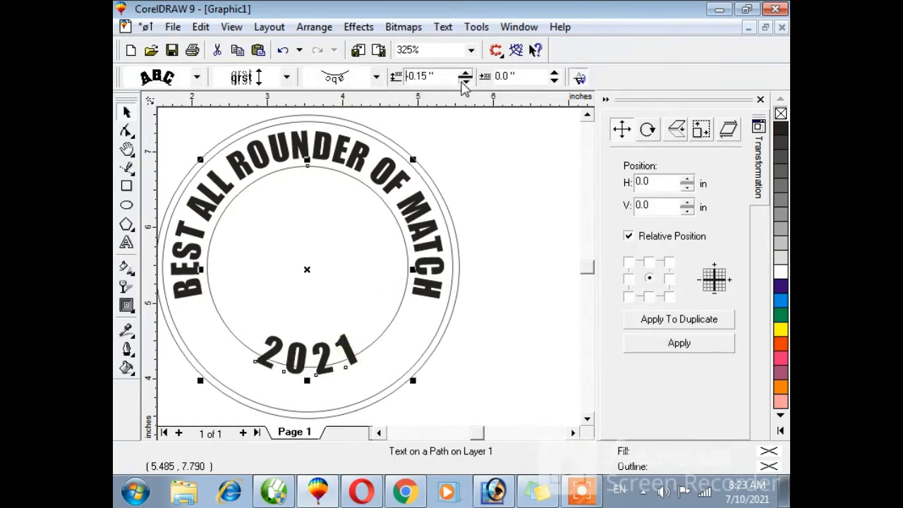
{"action": "left_click", "coordinate": [465, 80]}
{"action": "left_click", "coordinate": [465, 79]}
{"action": "left_click", "coordinate": [465, 80]}
{"action": "left_click", "coordinate": [465, 80]}
{"action": "left_click", "coordinate": [465, 80]}
{"action": "left_click", "coordinate": [465, 80]}
{"action": "left_click", "coordinate": [465, 79]}
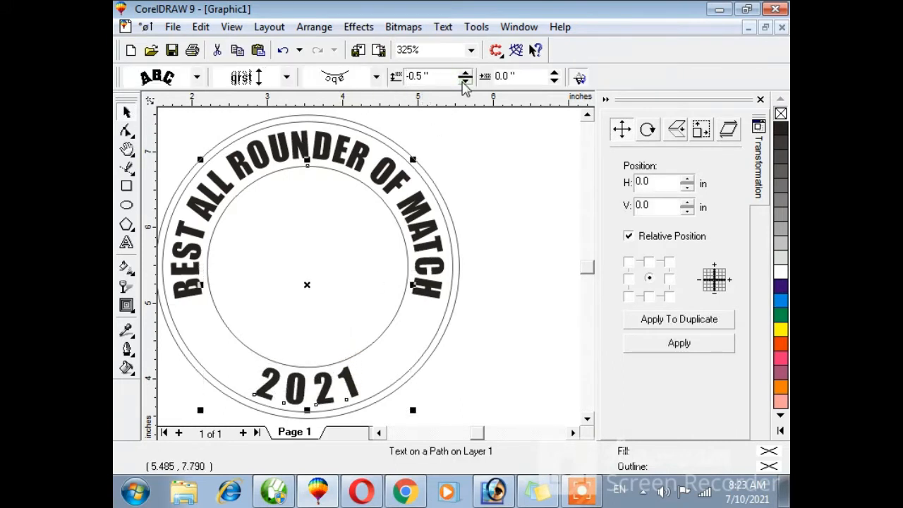
{"action": "left_click", "coordinate": [348, 280]}
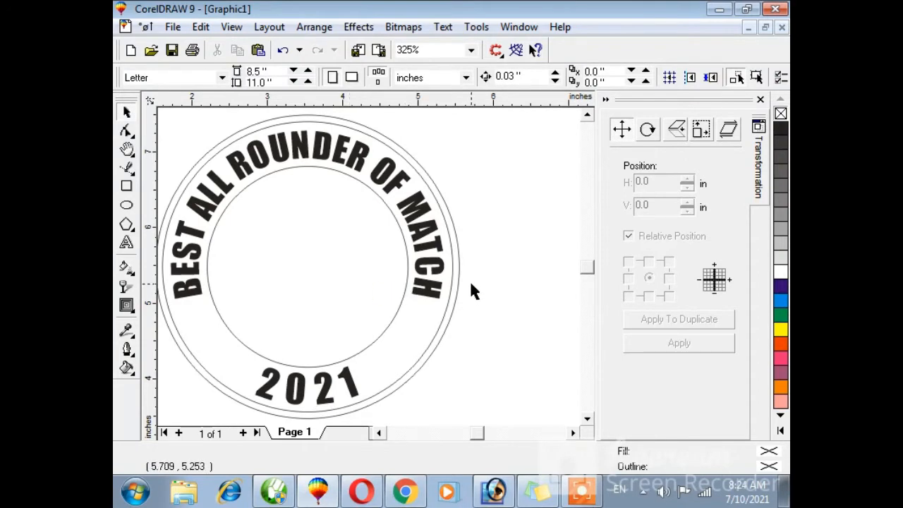
Draw a five-sided polygon near the badge's centre and reshape it into a star about 1.18 inches wide.
{"action": "key", "text": "ctrl+a"}
{"action": "key", "text": "shift+F2"}
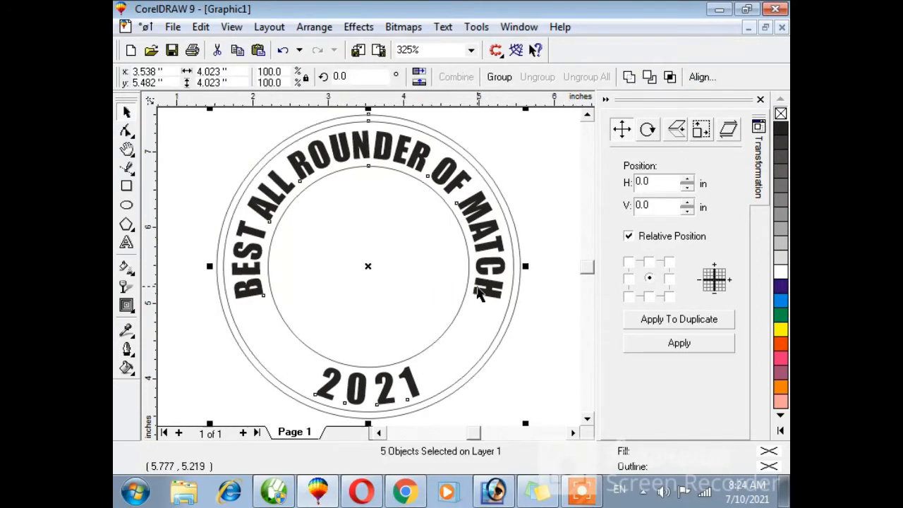
{"action": "left_click", "coordinate": [390, 286]}
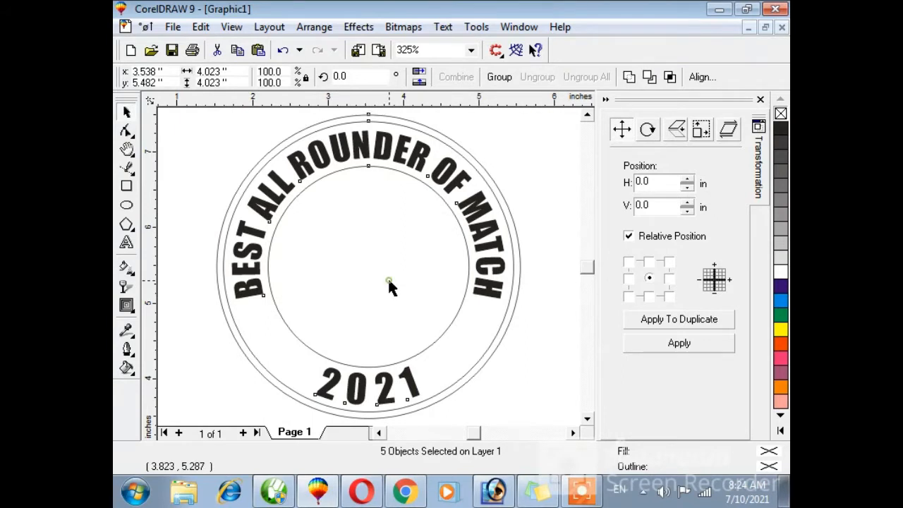
{"action": "left_click", "coordinate": [126, 226]}
{"action": "left_click_drag", "start_coordinate": [344, 249], "coordinate": [370, 300]}
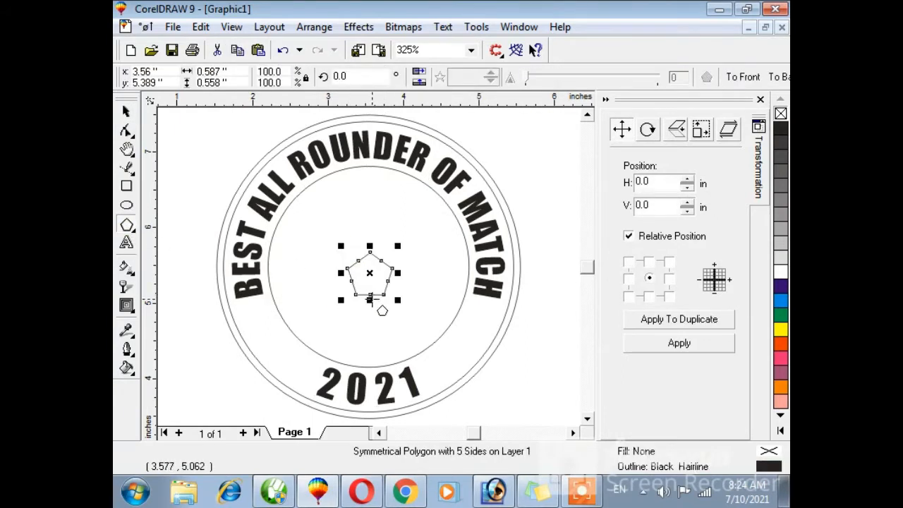
{"action": "key", "text": "space"}
{"action": "left_click_drag", "start_coordinate": [393, 269], "coordinate": [416, 263]}
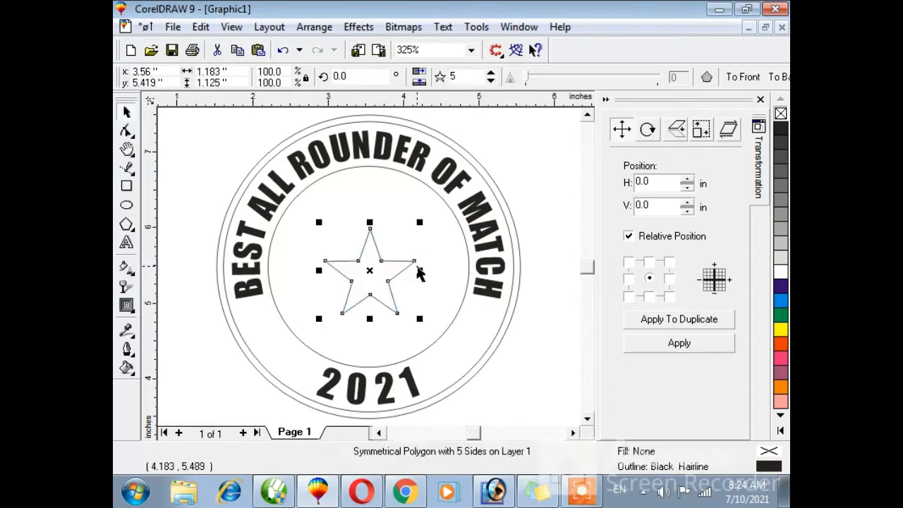
Shrink the star to about 0.29 inches wide and place it in the ring over the middle of "2021".
{"action": "left_click_drag", "start_coordinate": [420, 221], "coordinate": [370, 385]}
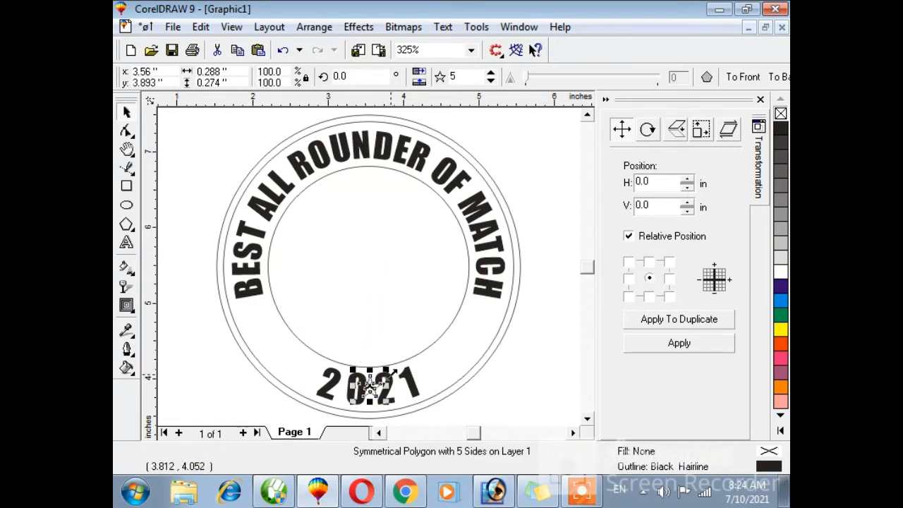
{"action": "left_click", "coordinate": [414, 356]}
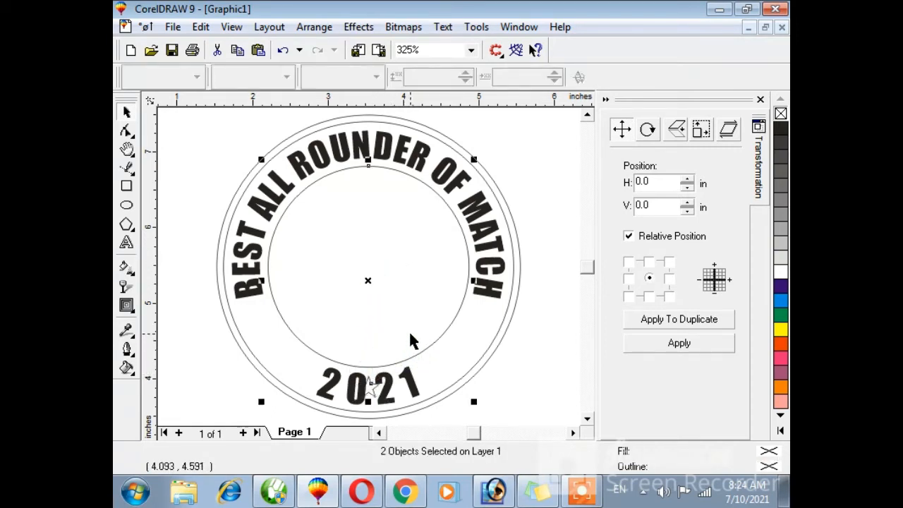
{"action": "left_click", "coordinate": [409, 331]}
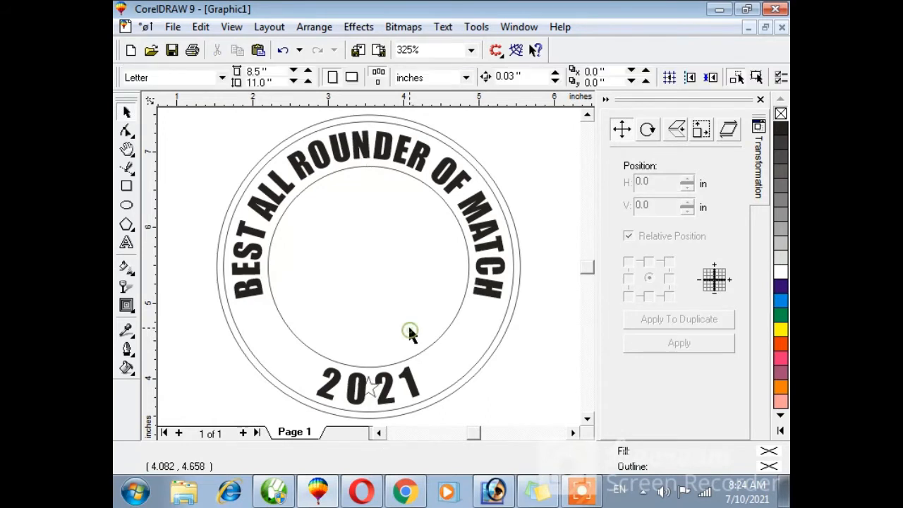
Shrink a copy of the outer circle to about 0.13 inches at the badge's centre, and set the star's rotation centre on it.
{"action": "left_click", "coordinate": [515, 230]}
{"action": "left_click_drag", "start_coordinate": [525, 109], "coordinate": [425, 284]}
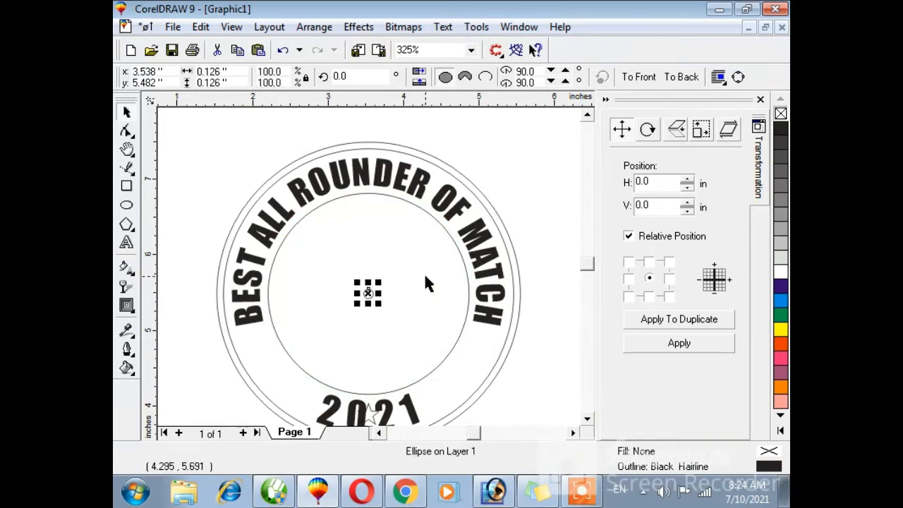
{"action": "left_click", "coordinate": [384, 384]}
{"action": "left_click", "coordinate": [370, 413]}
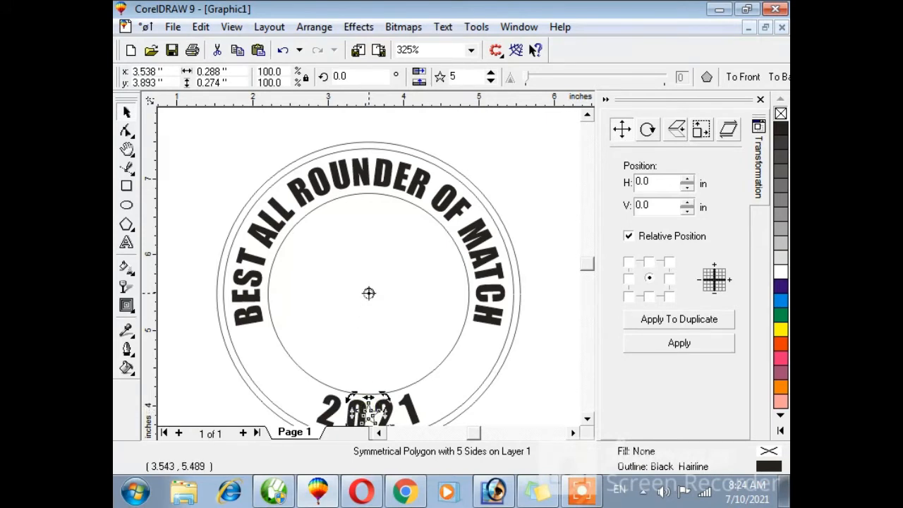
{"action": "scroll", "coordinate": [369, 293], "scroll_direction": "down", "scroll_amount": 1}
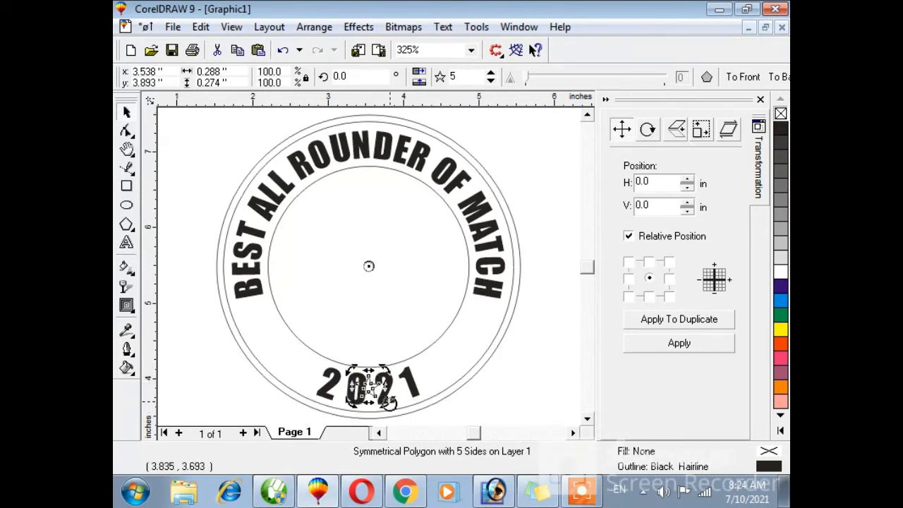
Rotate copies of the star about the badge's centre, placing two on each side of "2021" at about 36° and 60°.
{"action": "left_click_drag", "start_coordinate": [384, 402], "coordinate": [496, 338]}
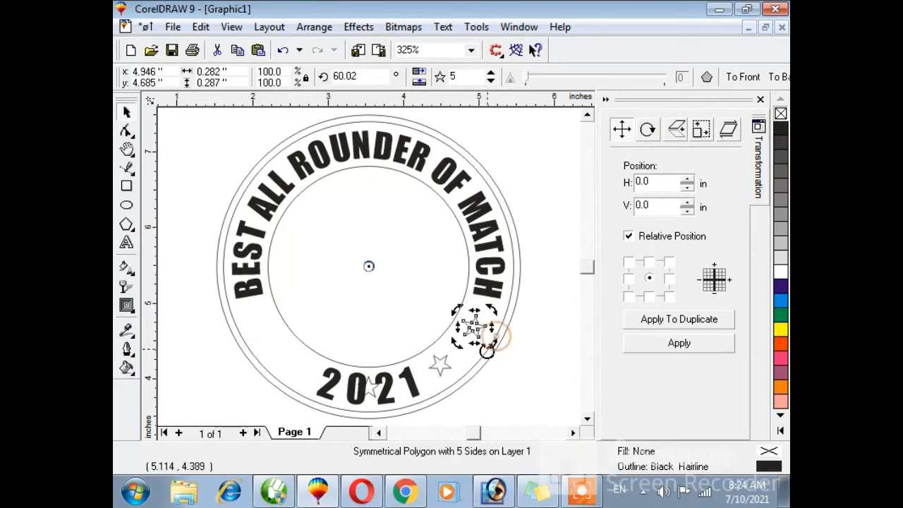
{"action": "left_click", "coordinate": [369, 397]}
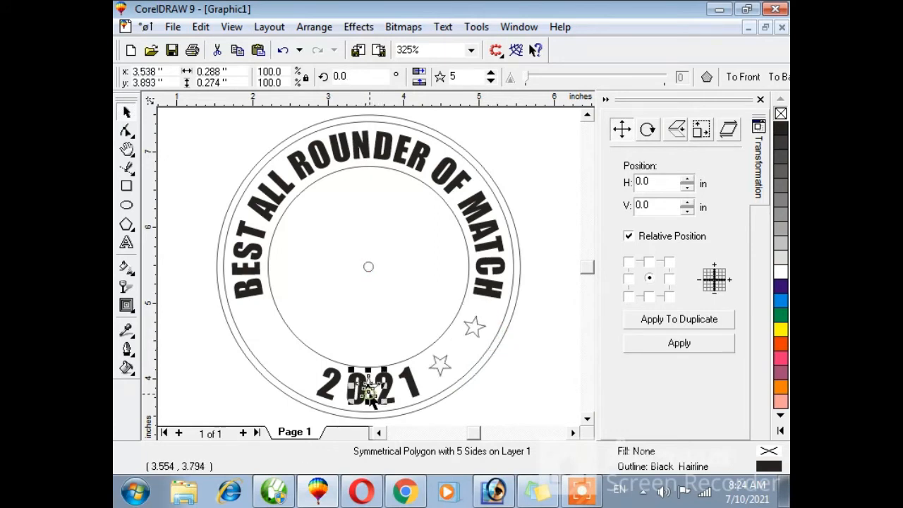
{"action": "left_click", "coordinate": [368, 392]}
{"action": "left_click_drag", "start_coordinate": [384, 403], "coordinate": [262, 358]}
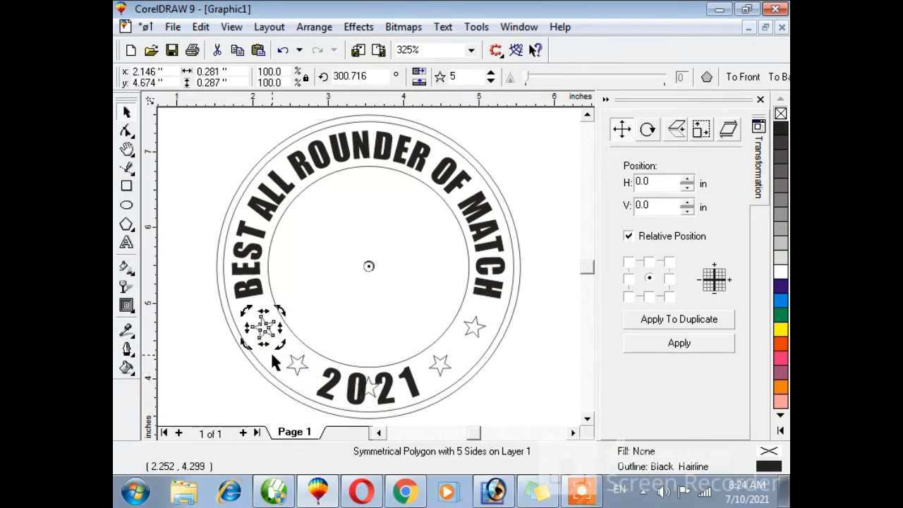
Delete the original star over "2021" and the small circle at the badge's centre.
{"action": "left_click", "coordinate": [302, 308]}
{"action": "mouse_move", "coordinate": [305, 237]}
{"action": "left_mouse_down"}
{"action": "mouse_move", "coordinate": [410, 309]}
{"action": "mouse_move", "coordinate": [338, 415]}
{"action": "left_mouse_up"}
{"action": "key", "text": "Delete"}
{"action": "key", "text": "Delete"}
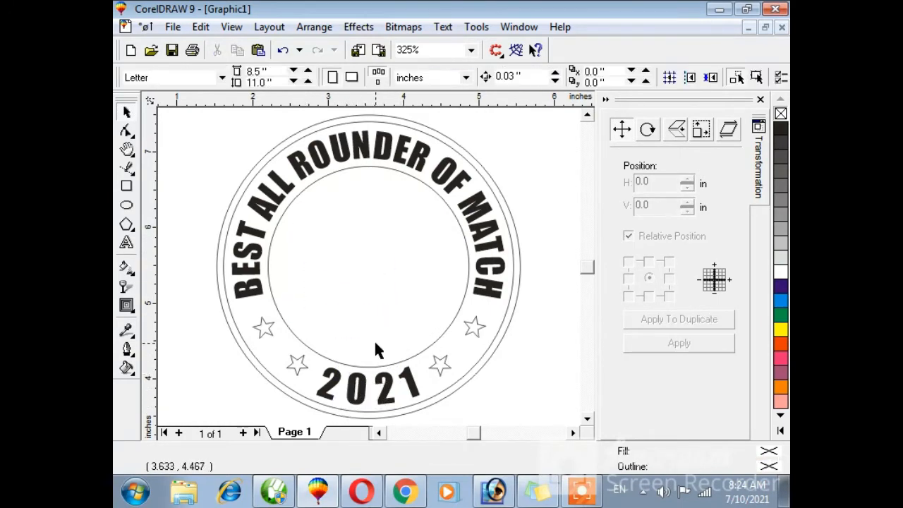
Separate the curved "2021" text from the inner circle's path.
{"action": "left_click", "coordinate": [429, 351]}
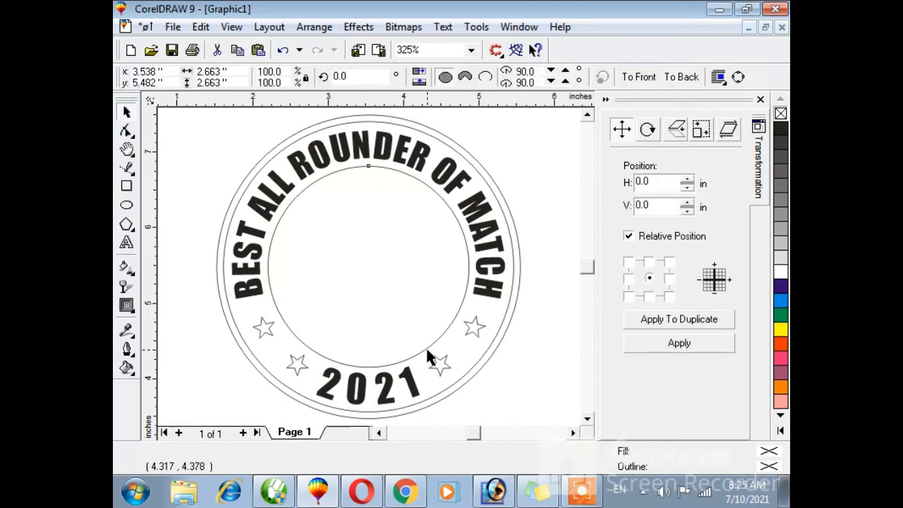
{"action": "left_click", "coordinate": [392, 397]}
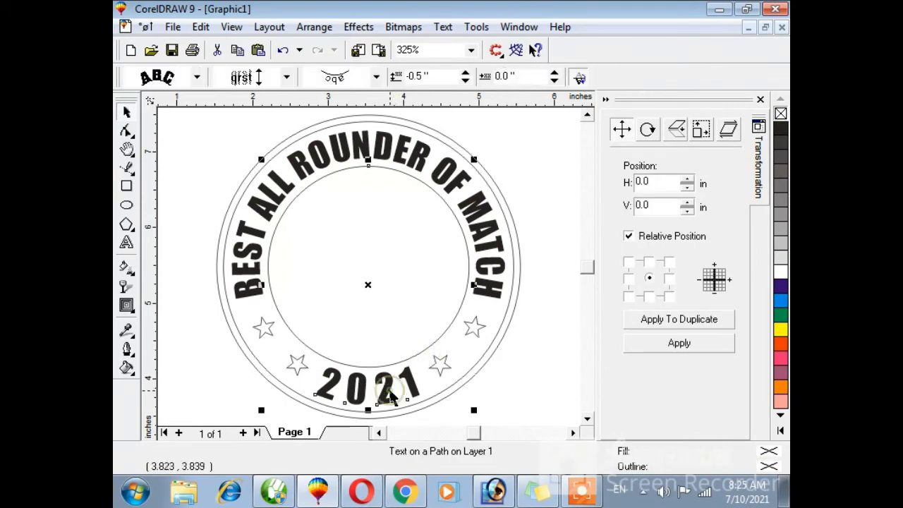
{"action": "key", "text": "alt+a"}
{"action": "left_click", "coordinate": [376, 322]}
{"action": "left_click", "coordinate": [373, 308]}
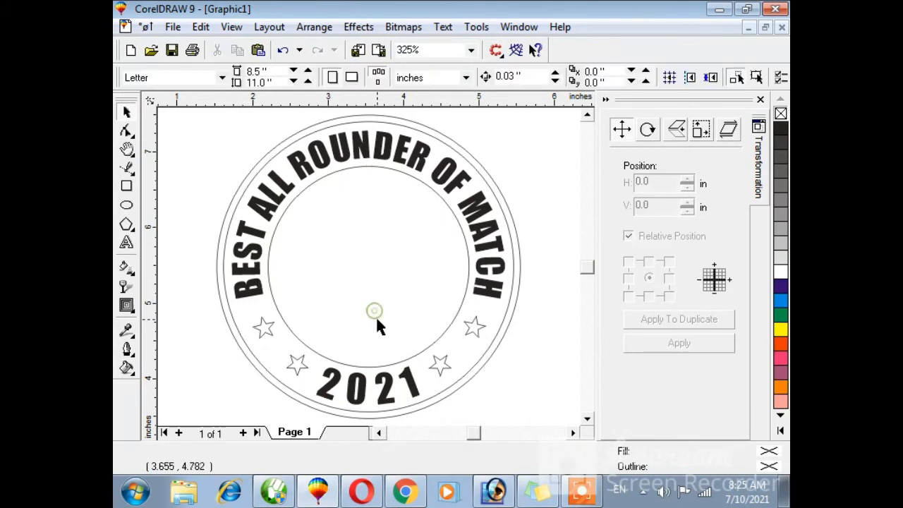
{"action": "left_click", "coordinate": [408, 375]}
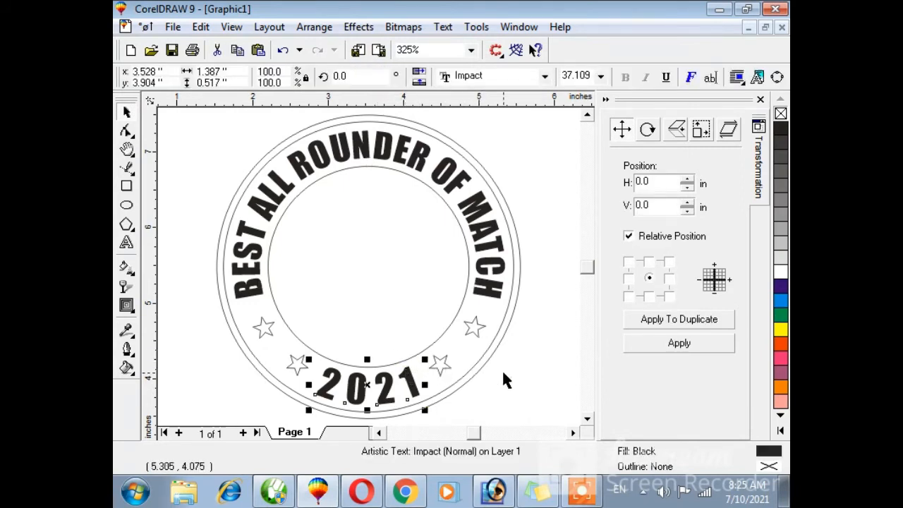
{"action": "left_click_drag", "start_coordinate": [524, 292], "coordinate": [422, 382]}
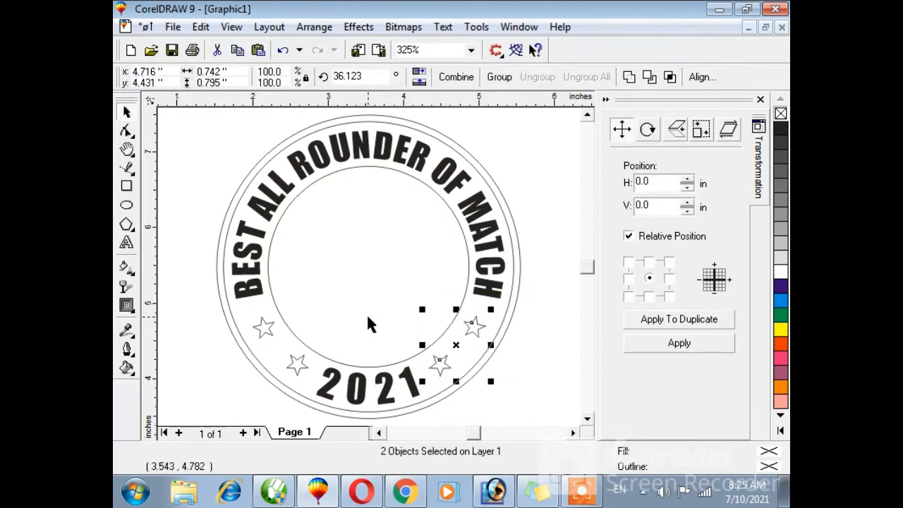
{"action": "left_click", "coordinate": [360, 287]}
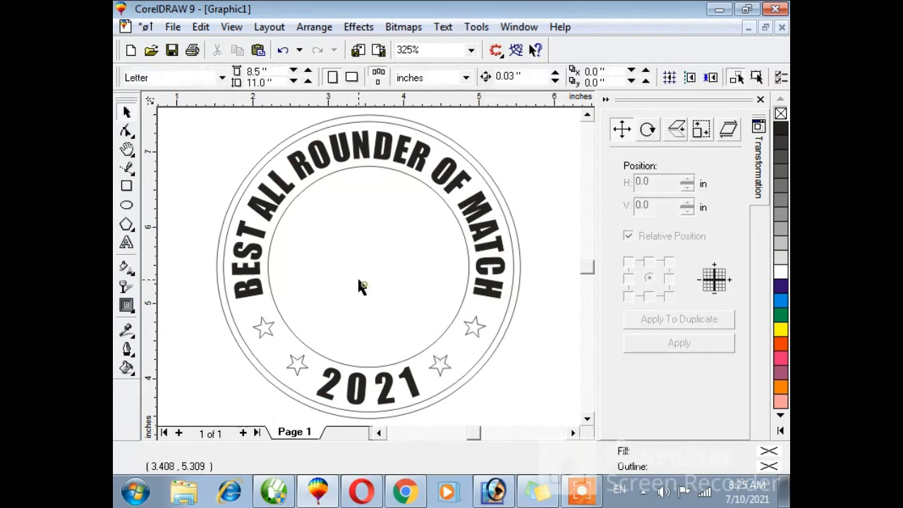
Combine the inner and middle circles into a ring and fill it with Blue.
{"action": "left_click", "coordinate": [300, 194]}
{"action": "left_click", "coordinate": [277, 160], "text": "shift"}
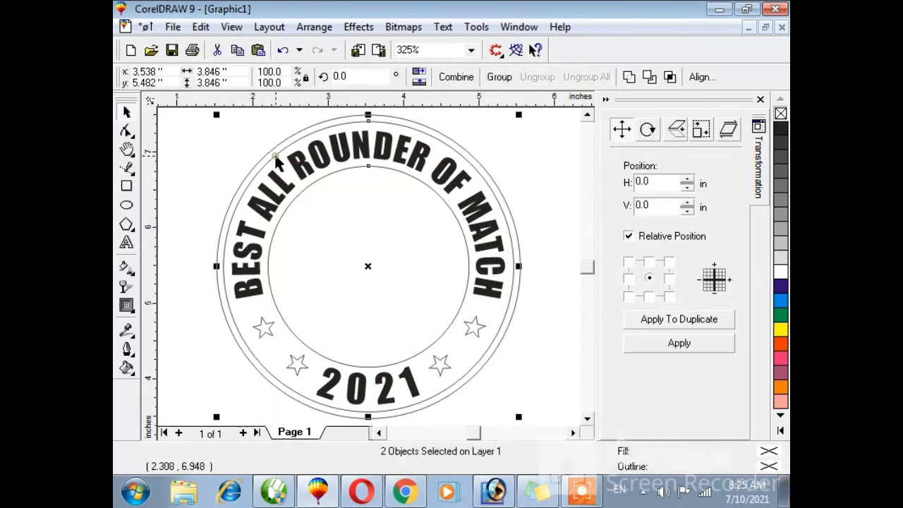
{"action": "left_click", "coordinate": [456, 78]}
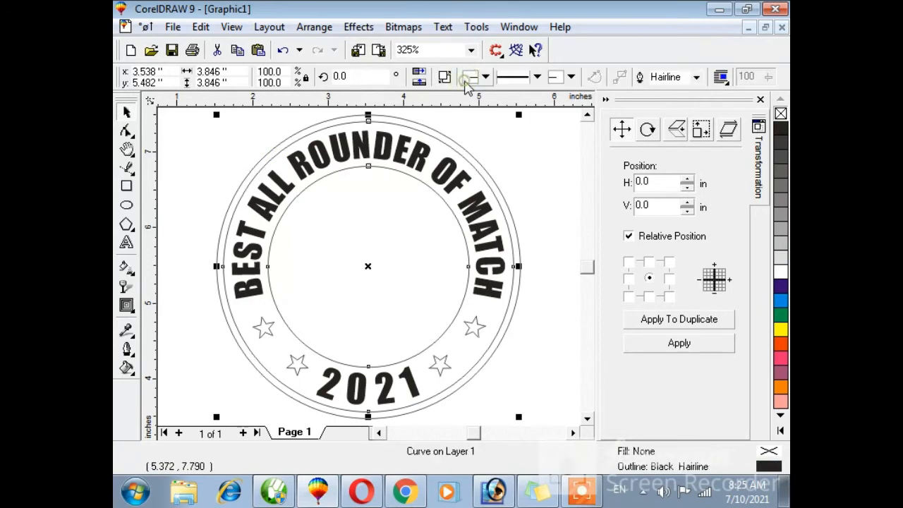
{"action": "left_click", "coordinate": [780, 287]}
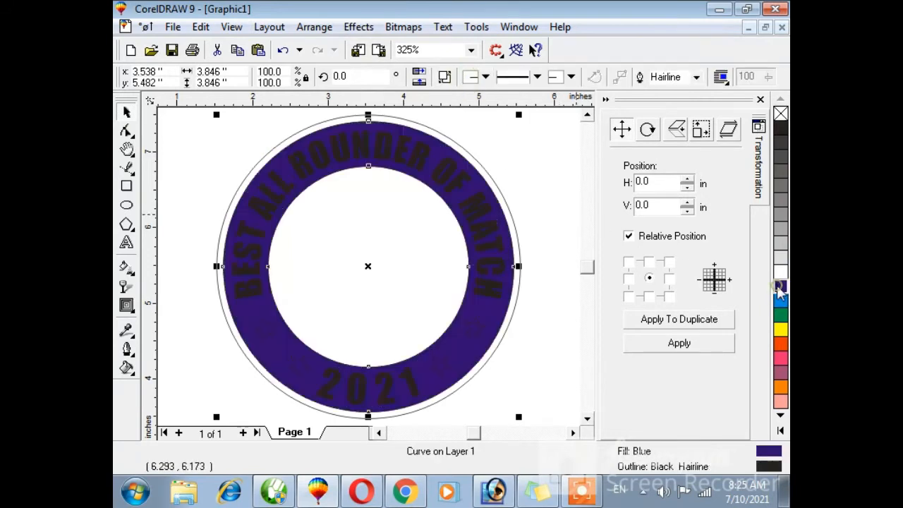
{"action": "left_click", "coordinate": [547, 195]}
Fill the "BEST ALL ROUNDER OF MATCH" text and the four stars with white.
{"action": "left_click", "coordinate": [493, 284]}
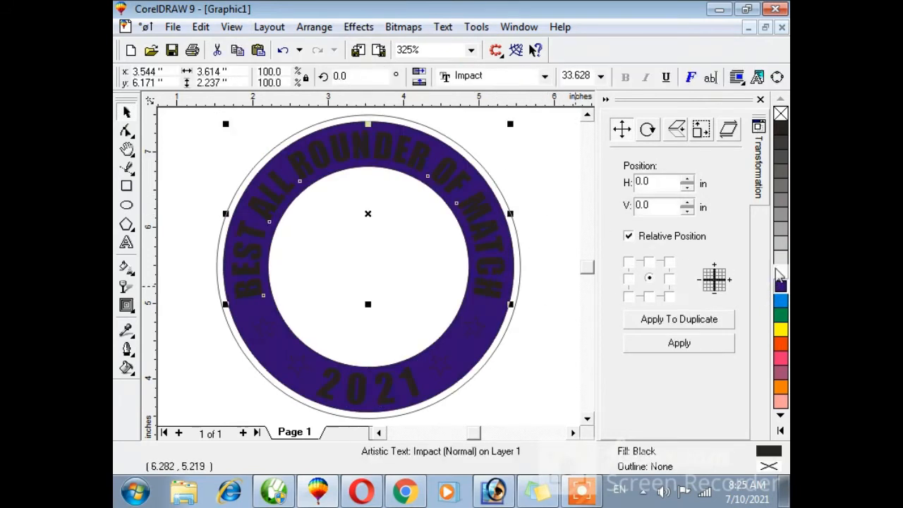
{"action": "left_click", "coordinate": [780, 273]}
{"action": "left_click_drag", "start_coordinate": [537, 289], "coordinate": [417, 396]}
{"action": "left_click", "coordinate": [779, 272]}
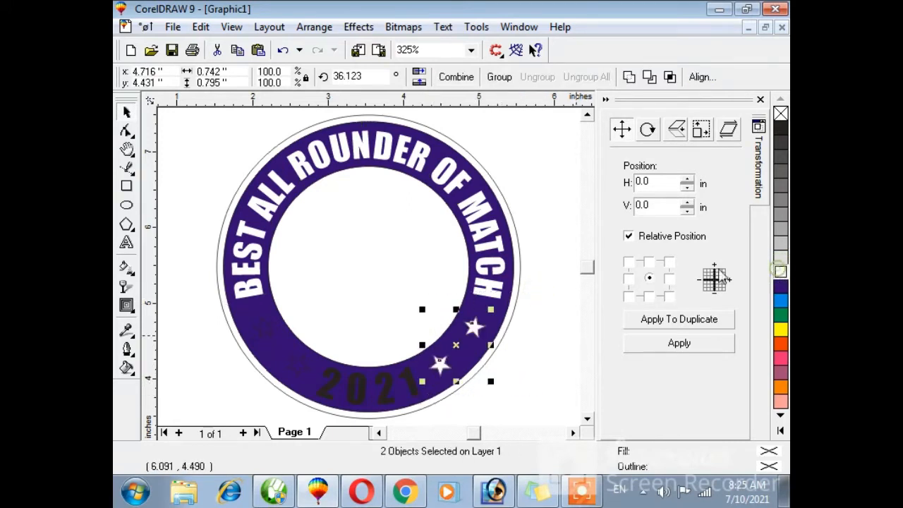
{"action": "left_click_drag", "start_coordinate": [207, 308], "coordinate": [336, 395]}
{"action": "left_click", "coordinate": [780, 272]}
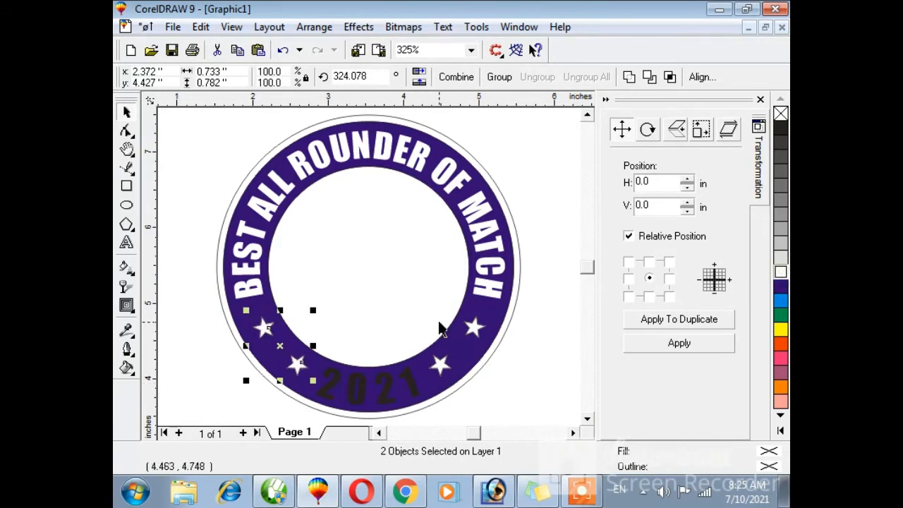
{"action": "left_click_drag", "start_coordinate": [439, 328], "coordinate": [288, 429]}
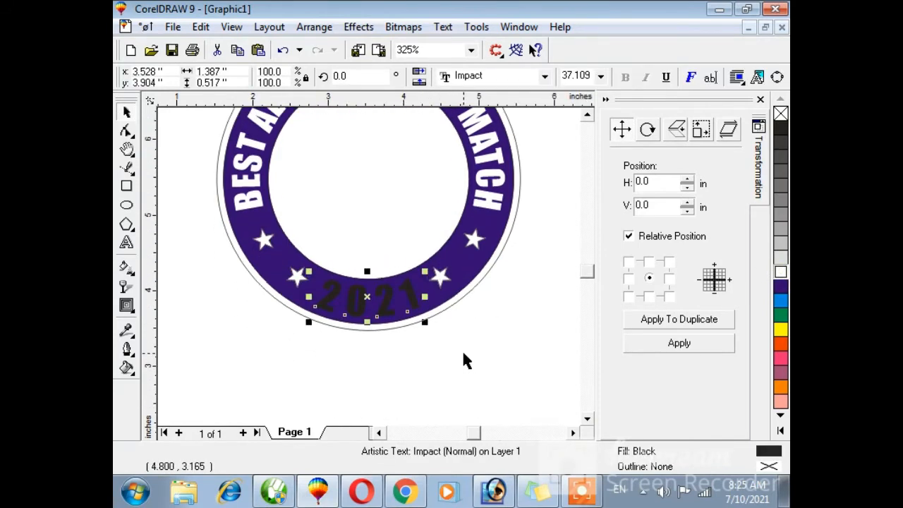
{"action": "left_click", "coordinate": [480, 347]}
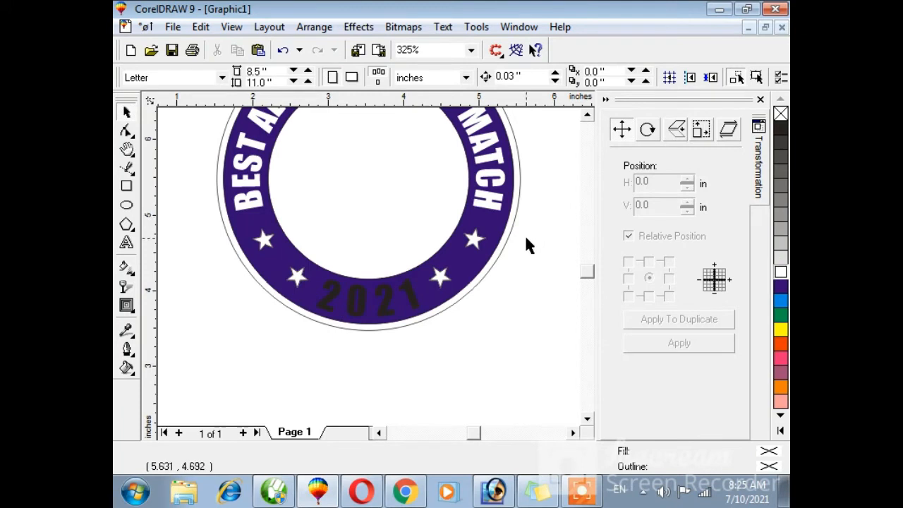
Fill the curved "2021" text with white.
{"action": "left_click_drag", "start_coordinate": [466, 317], "coordinate": [364, 385]}
{"action": "left_click_drag", "start_coordinate": [460, 351], "coordinate": [304, 259]}
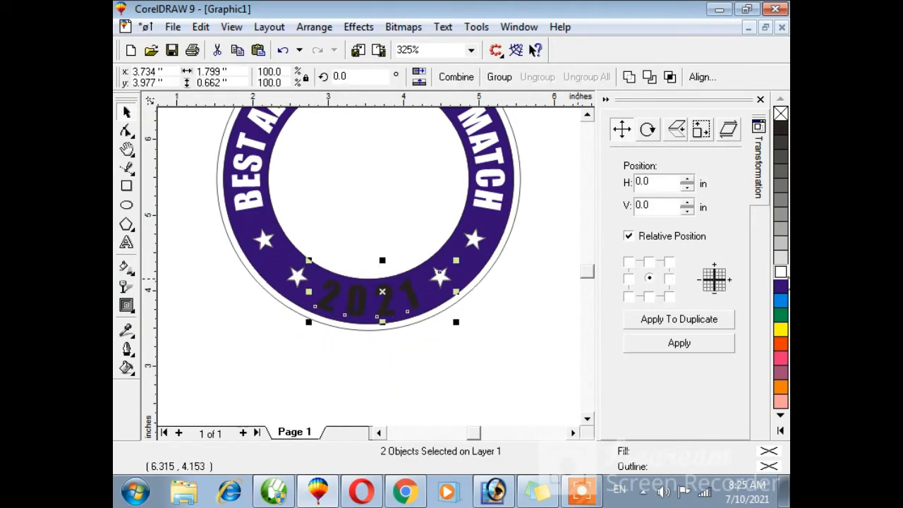
{"action": "left_click", "coordinate": [780, 275]}
{"action": "left_click", "coordinate": [522, 310]}
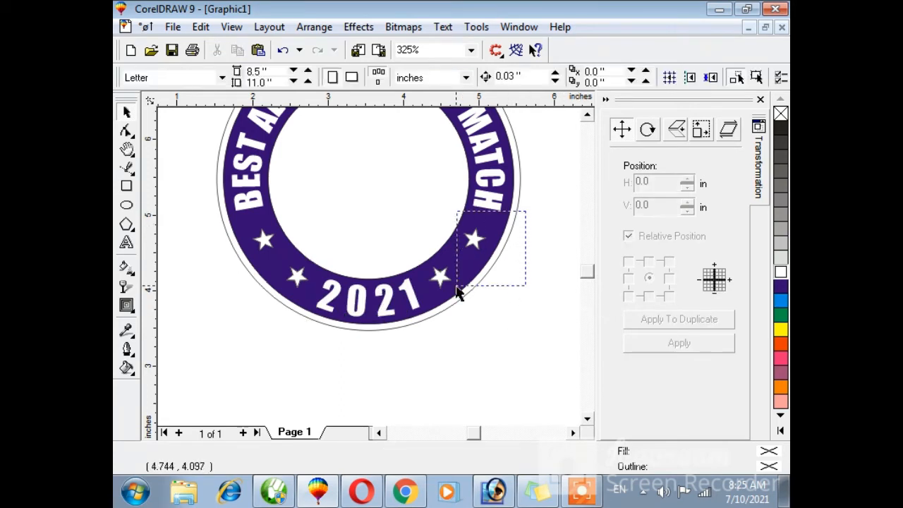
Remove the outlines from the two pairs of stars beside "2021".
{"action": "left_click_drag", "start_coordinate": [456, 287], "coordinate": [456, 288]}
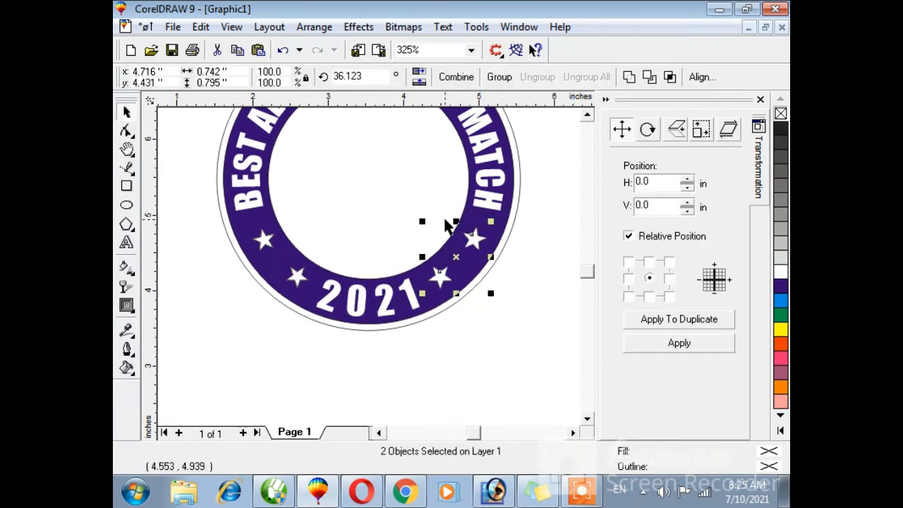
{"action": "left_click_drag", "start_coordinate": [192, 215], "coordinate": [379, 304]}
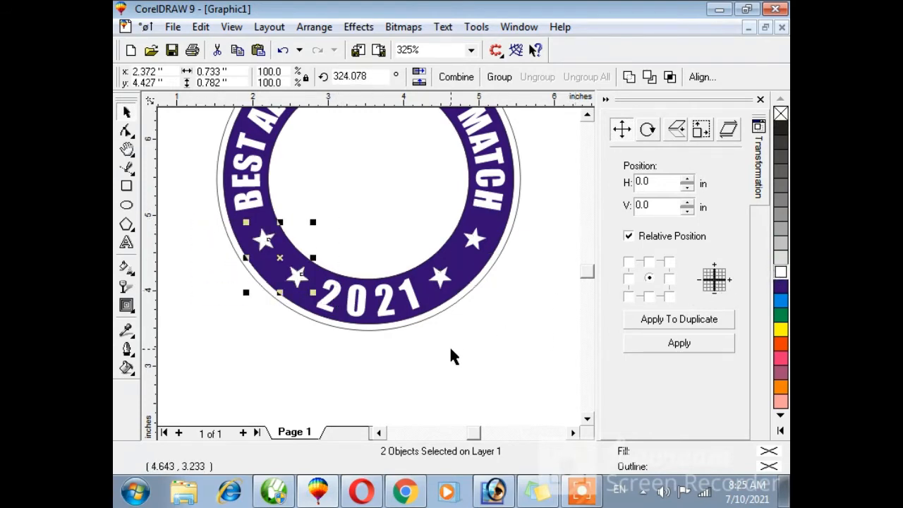
{"action": "scroll", "coordinate": [450, 349], "scroll_direction": "up", "scroll_amount": 2}
{"action": "left_click", "coordinate": [395, 316]}
Start an import and browse to the Desktop folder.
{"action": "key", "text": "ctrl+i"}
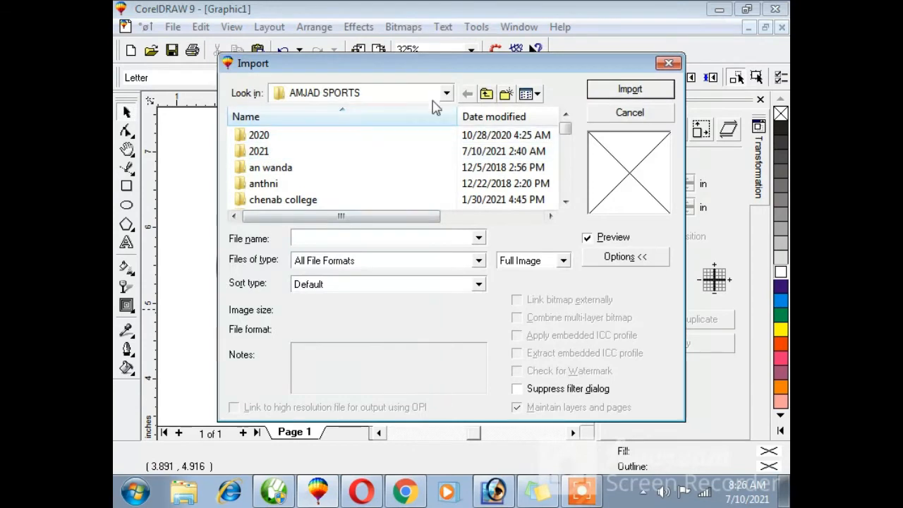
{"action": "left_click", "coordinate": [423, 93]}
{"action": "left_click", "coordinate": [356, 114]}
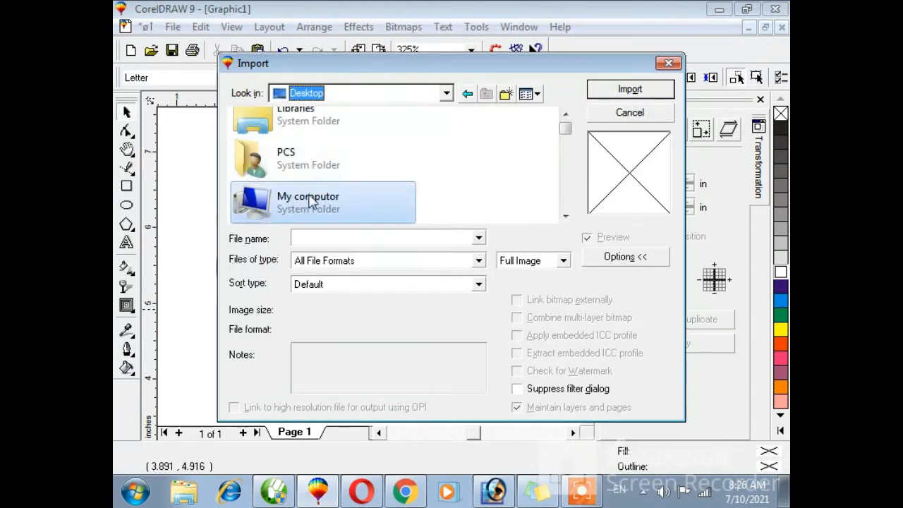
Import the CDR file "best all rounder" and place it to the right of the badge.
{"action": "double_click", "coordinate": [308, 197]}
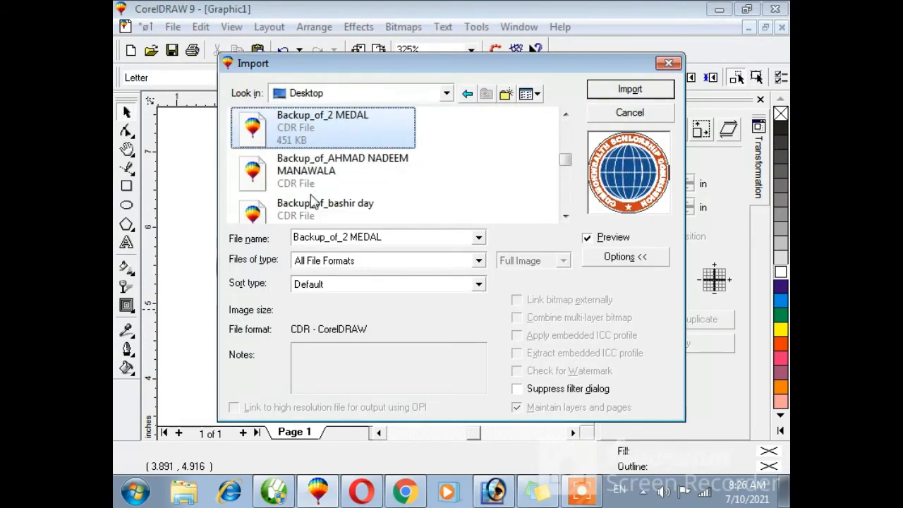
{"action": "left_click", "coordinate": [313, 204]}
{"action": "left_click", "coordinate": [365, 188]}
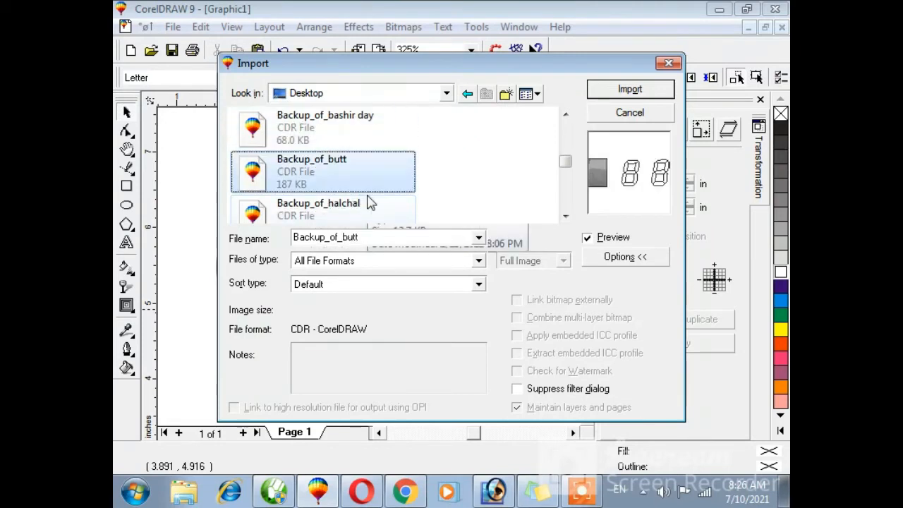
{"action": "left_click", "coordinate": [370, 203]}
{"action": "left_click", "coordinate": [371, 203]}
{"action": "left_click", "coordinate": [370, 203]}
{"action": "left_click", "coordinate": [371, 203]}
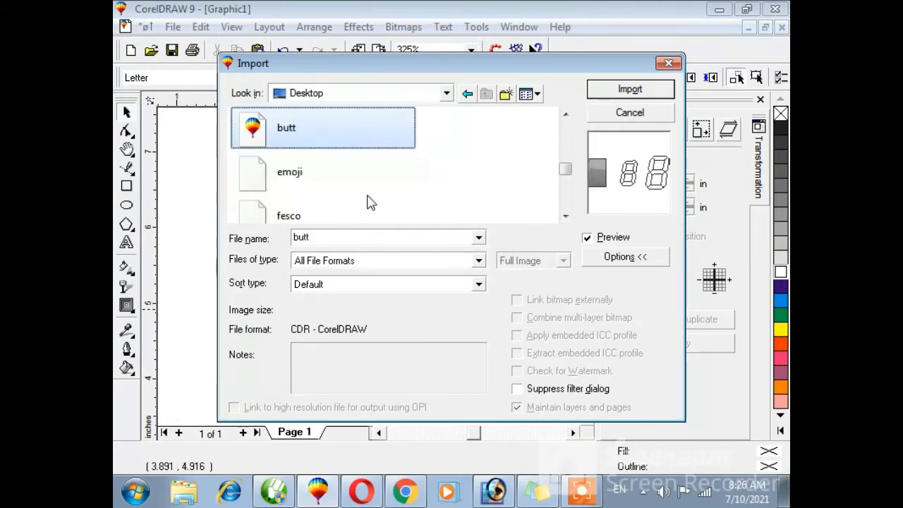
{"action": "key", "text": "b"}
{"action": "key", "text": "e"}
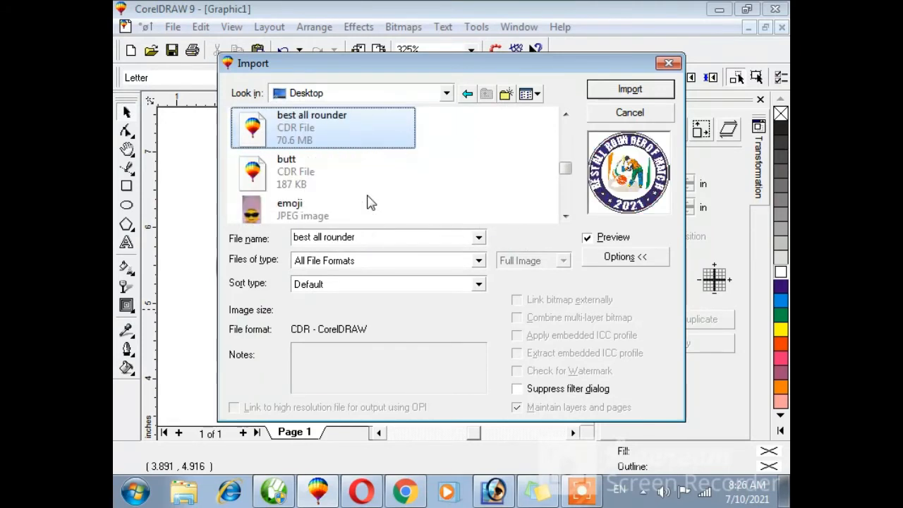
{"action": "key", "text": "Return"}
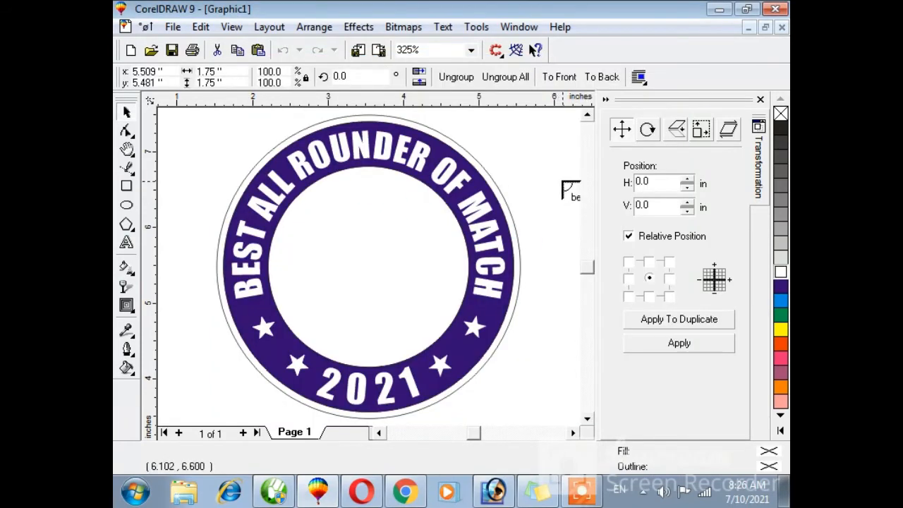
{"action": "key", "text": "F4"}
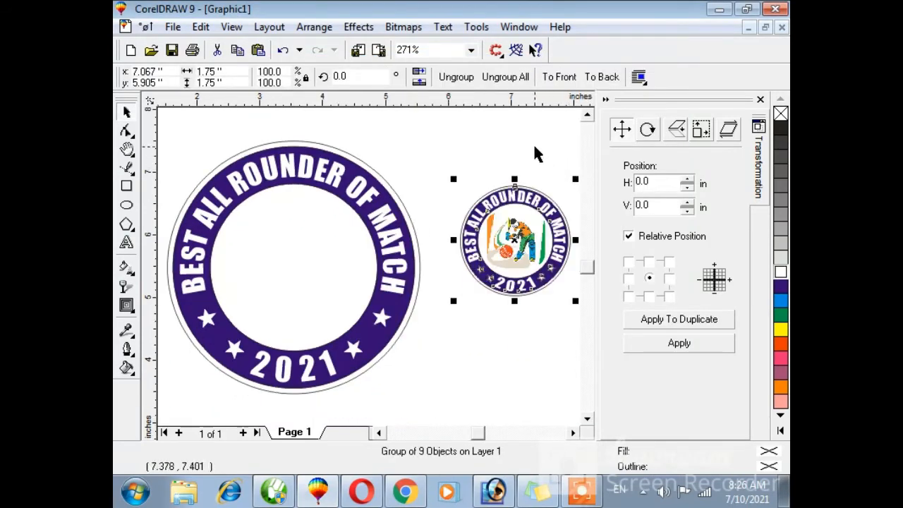
Ungroup the imported badge and put a copy of its batsman picture inside the large badge's ring.
{"action": "left_click", "coordinate": [455, 76]}
{"action": "left_click", "coordinate": [465, 115]}
{"action": "left_click", "coordinate": [513, 241]}
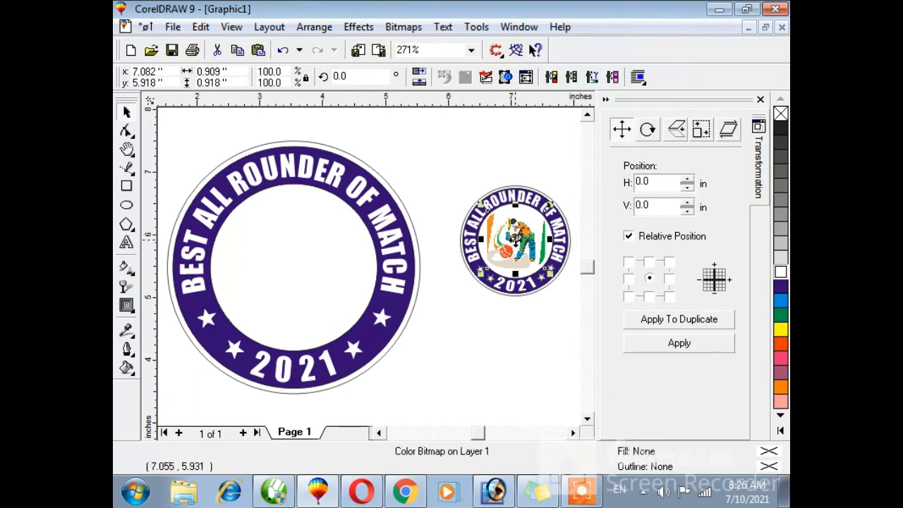
{"action": "left_click_drag", "start_coordinate": [514, 238], "coordinate": [261, 234]}
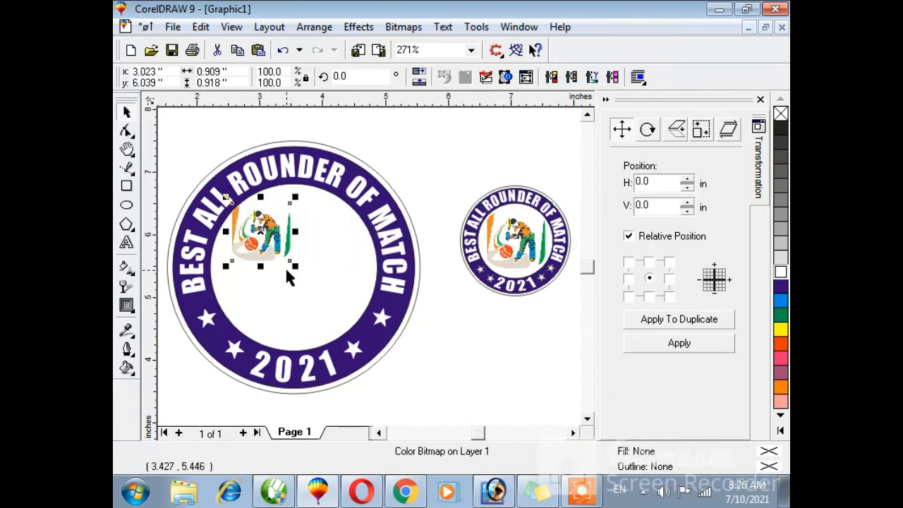
Scale the copied batsman picture to about 1.83 by 1.85 inches so it fits inside the ring.
{"action": "left_click_drag", "start_coordinate": [293, 272], "coordinate": [375, 391]}
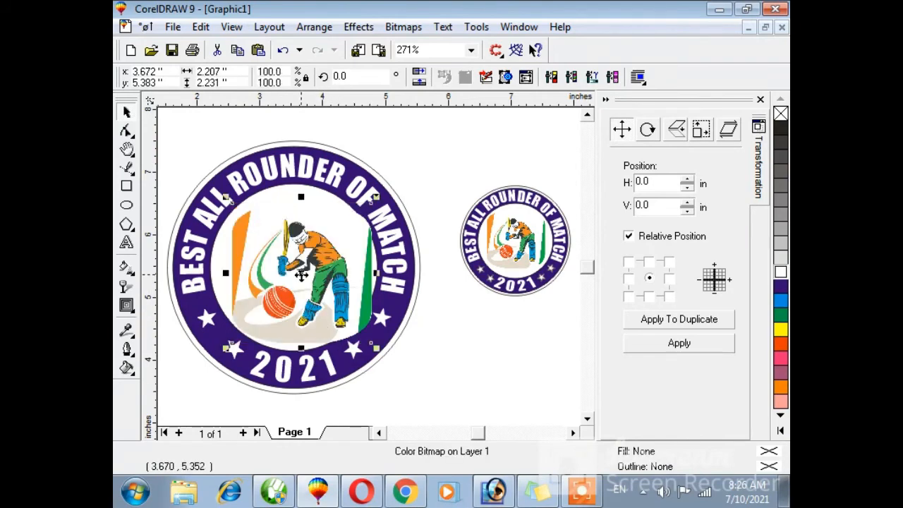
{"action": "left_click_drag", "start_coordinate": [301, 275], "coordinate": [287, 264]}
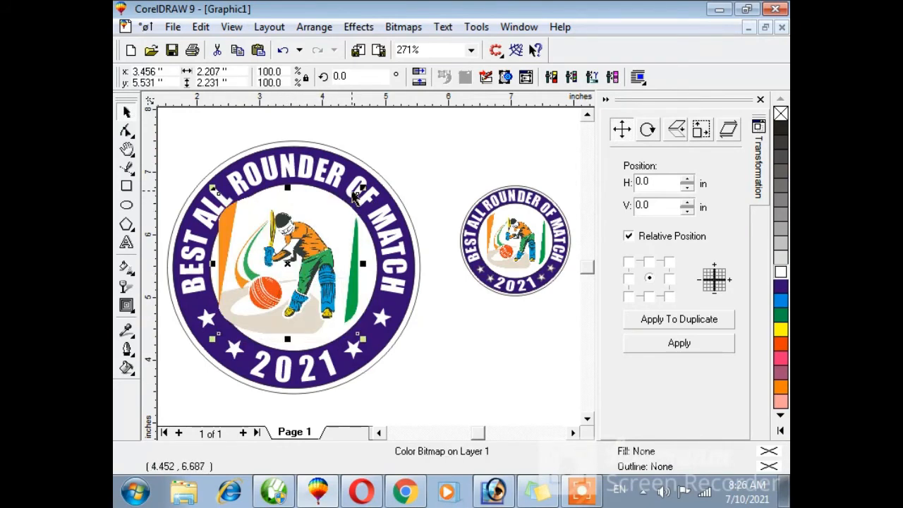
{"action": "left_click_drag", "start_coordinate": [361, 188], "coordinate": [159, 400]}
{"action": "left_click", "coordinate": [426, 147]}
{"action": "key", "text": "shift+F2"}
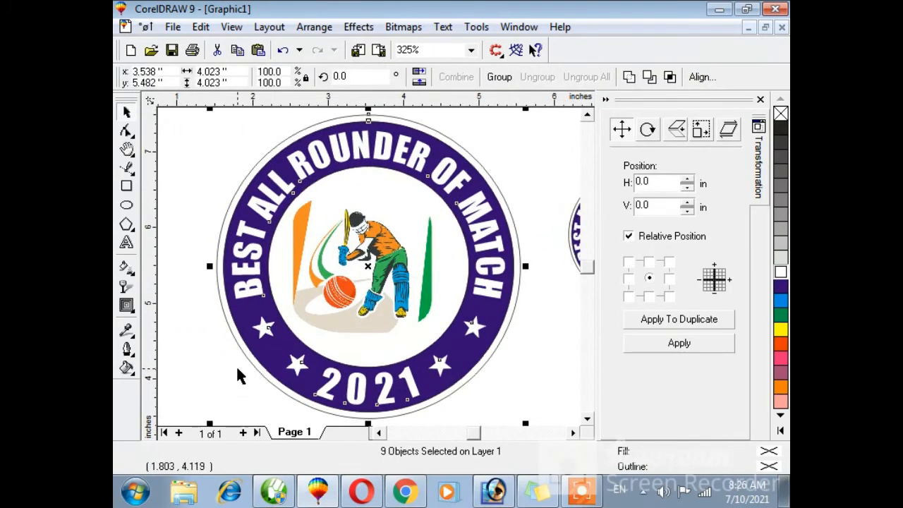
Reposition the batsman picture and centre it on the blue ring.
{"action": "left_click", "coordinate": [176, 371]}
{"action": "left_click", "coordinate": [346, 308]}
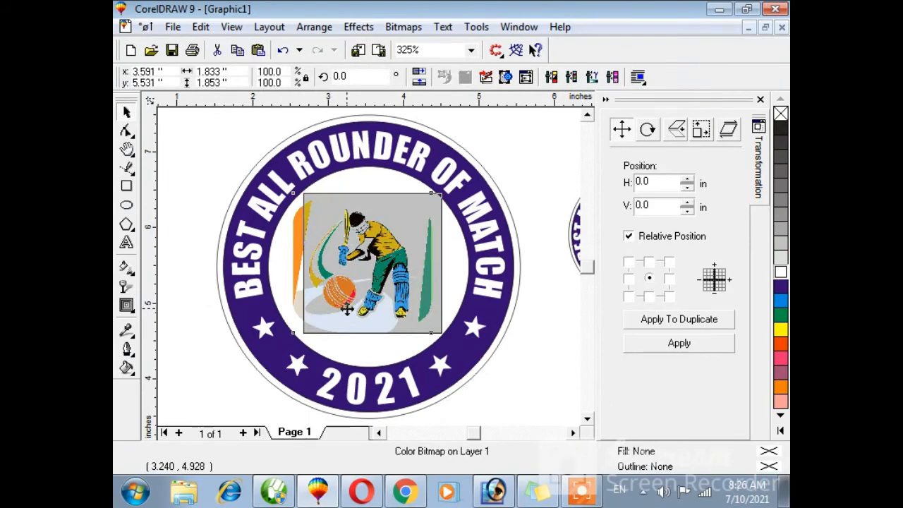
{"action": "left_click_drag", "start_coordinate": [346, 308], "coordinate": [341, 309]}
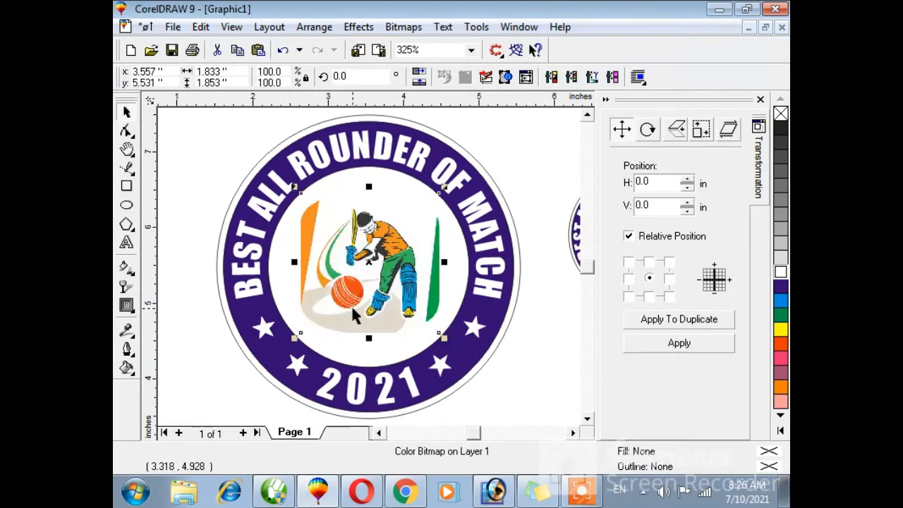
{"action": "left_click", "coordinate": [351, 305]}
{"action": "left_click", "coordinate": [455, 355], "text": "shift"}
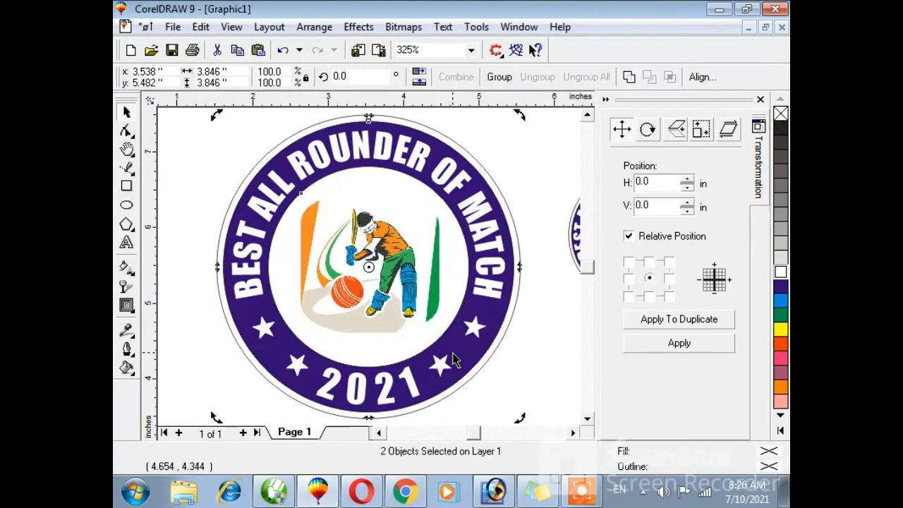
{"action": "left_click", "coordinate": [516, 354]}
Delete the batsman picture from the imported badge and enlarge that badge to nearly the new badge's size.
{"action": "scroll", "coordinate": [516, 355], "scroll_direction": "down", "scroll_amount": 1}
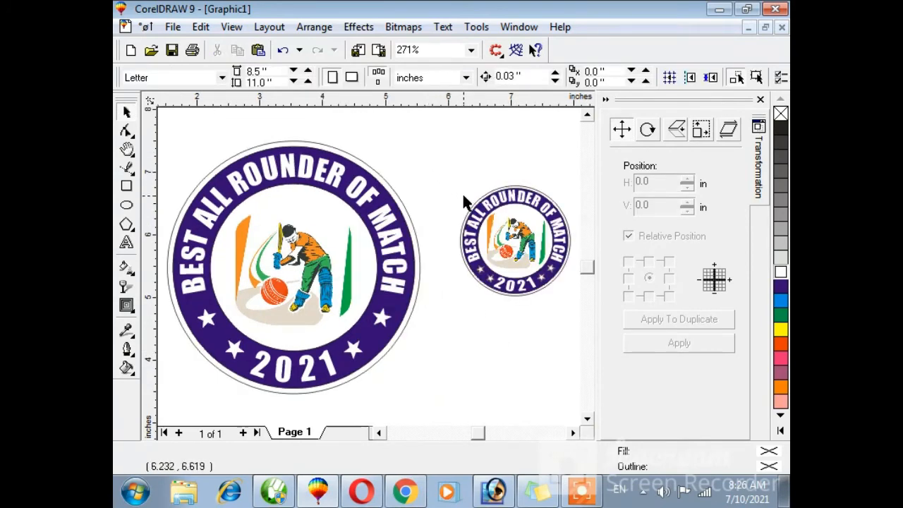
{"action": "left_click", "coordinate": [508, 240]}
{"action": "key", "text": "Delete"}
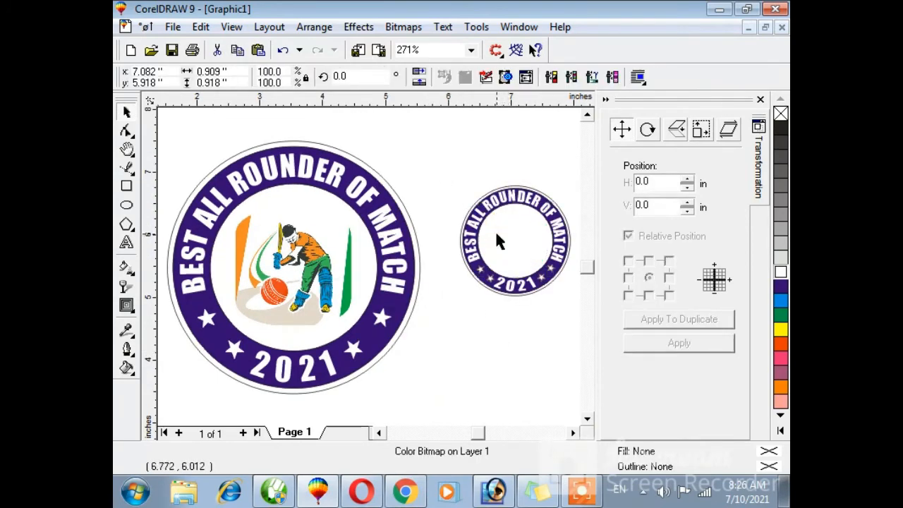
{"action": "left_click_drag", "start_coordinate": [574, 322], "coordinate": [583, 377]}
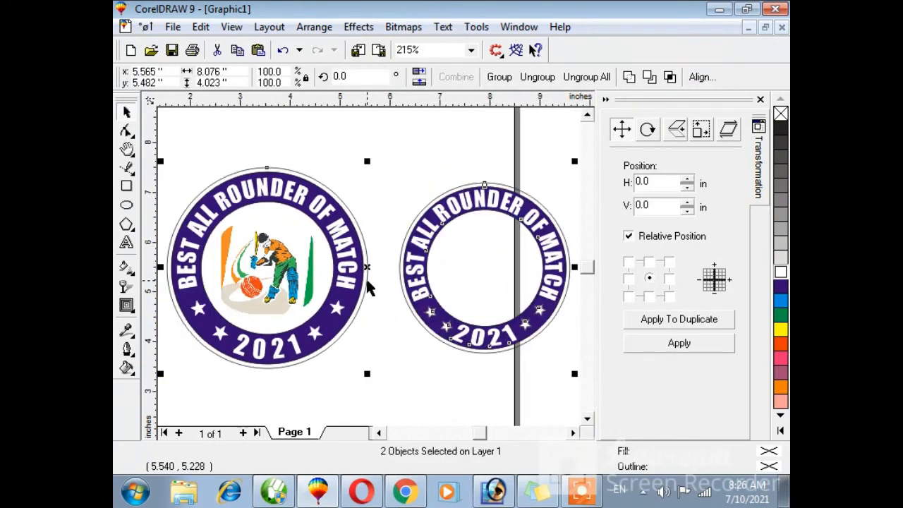
Move both badges together off the page to its right side.
{"action": "key", "text": "F3"}
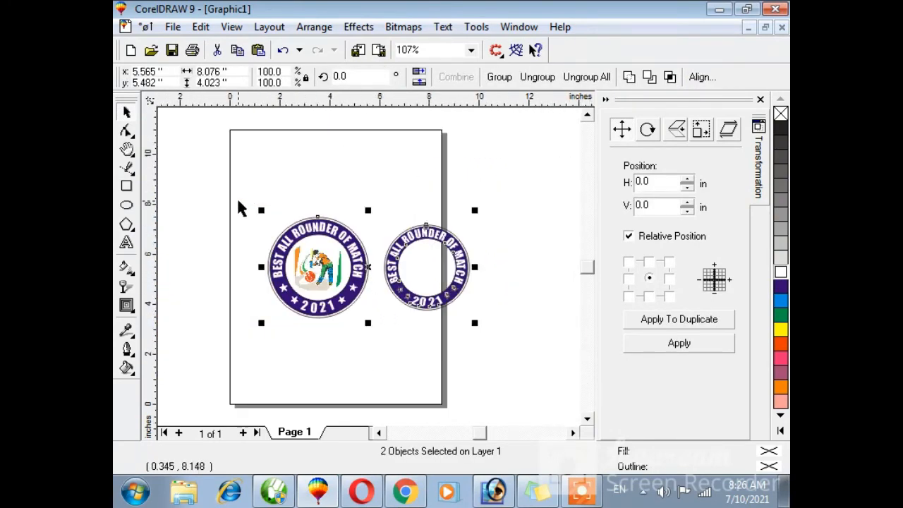
{"action": "mouse_move", "coordinate": [220, 189]}
{"action": "left_mouse_down"}
{"action": "mouse_move", "coordinate": [238, 216]}
{"action": "mouse_move", "coordinate": [503, 352]}
{"action": "left_mouse_up"}
{"action": "mouse_move", "coordinate": [374, 276]}
{"action": "left_mouse_down"}
{"action": "mouse_move", "coordinate": [542, 292]}
{"action": "mouse_move", "coordinate": [567, 308]}
{"action": "left_mouse_up"}
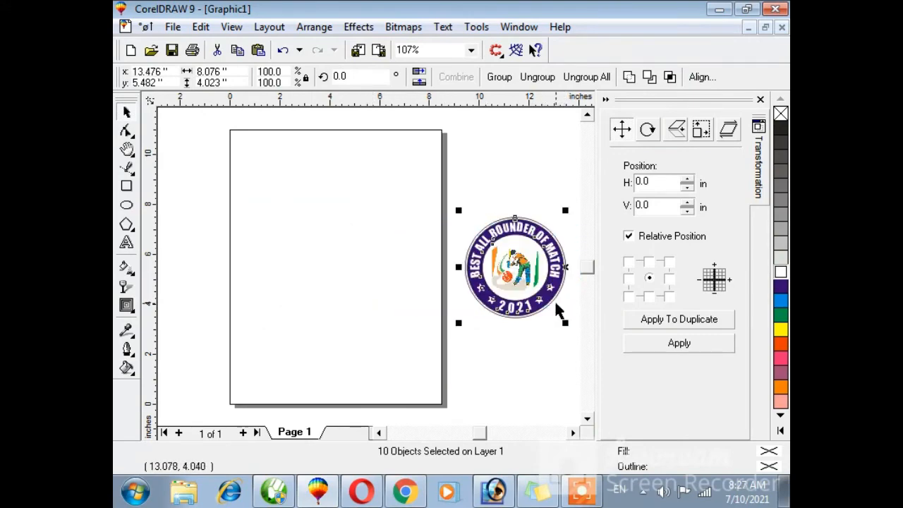
Examine both badges in a full-screen preview, and leave everything deselected on returning to the drawing.
{"action": "key", "text": "F4"}
{"action": "key", "text": "F9"}
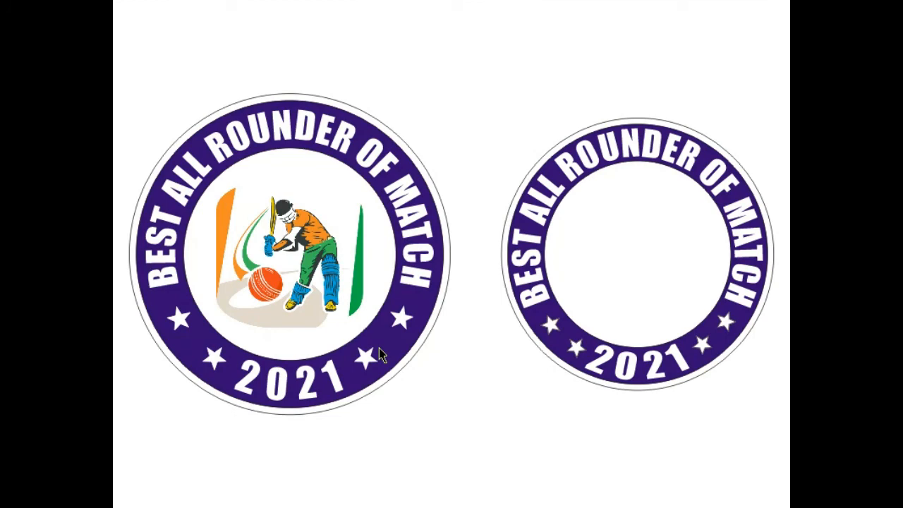
{"action": "key", "text": "F9"}
{"action": "key", "text": "alt+F7"}
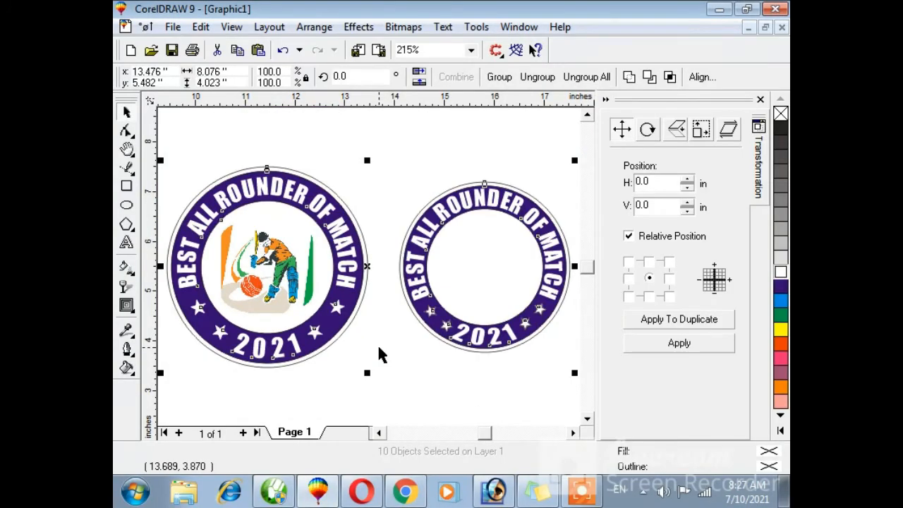
{"action": "left_click", "coordinate": [418, 174]}
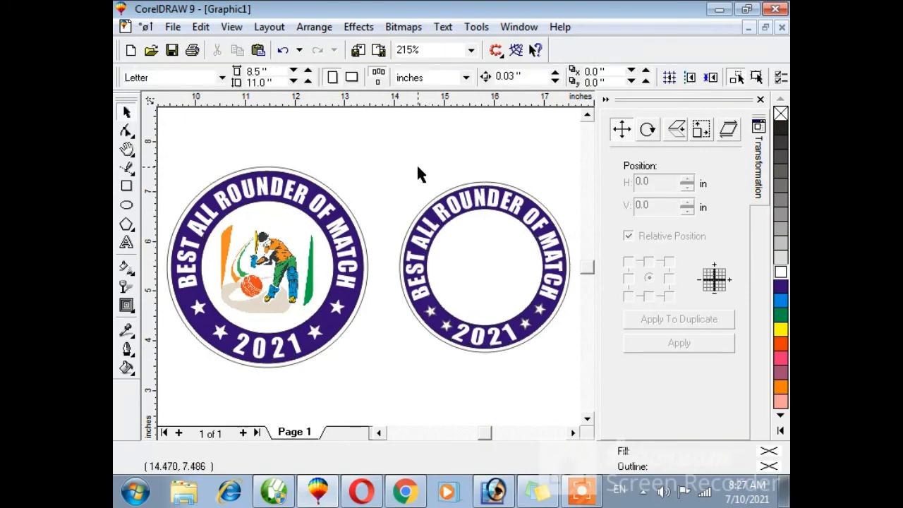
Save the drawing to the Desktop as a CorelDRAW file named "best".
{"action": "left_click", "coordinate": [173, 27]}
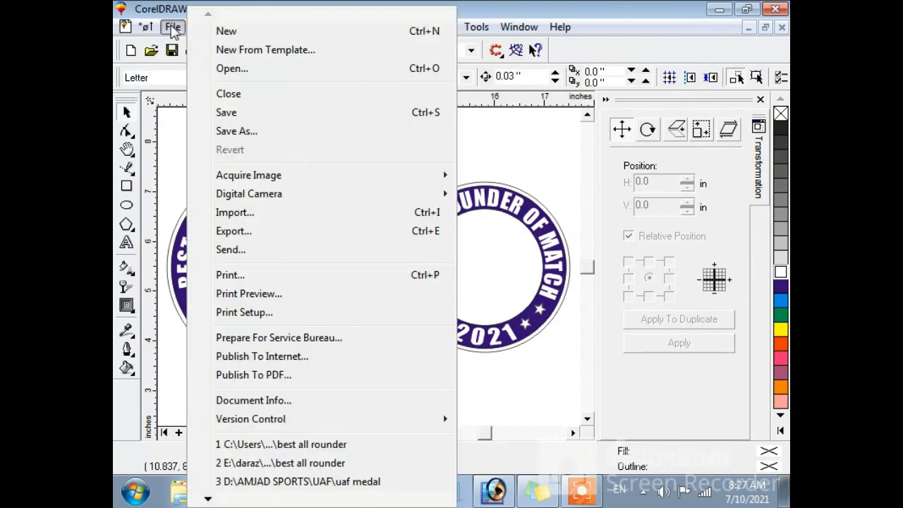
{"action": "left_click", "coordinate": [242, 114]}
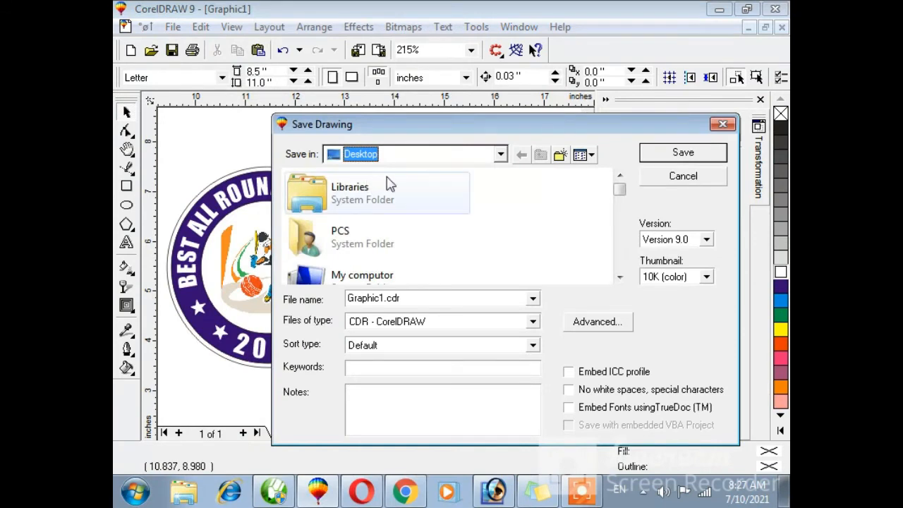
{"action": "left_click", "coordinate": [423, 302]}
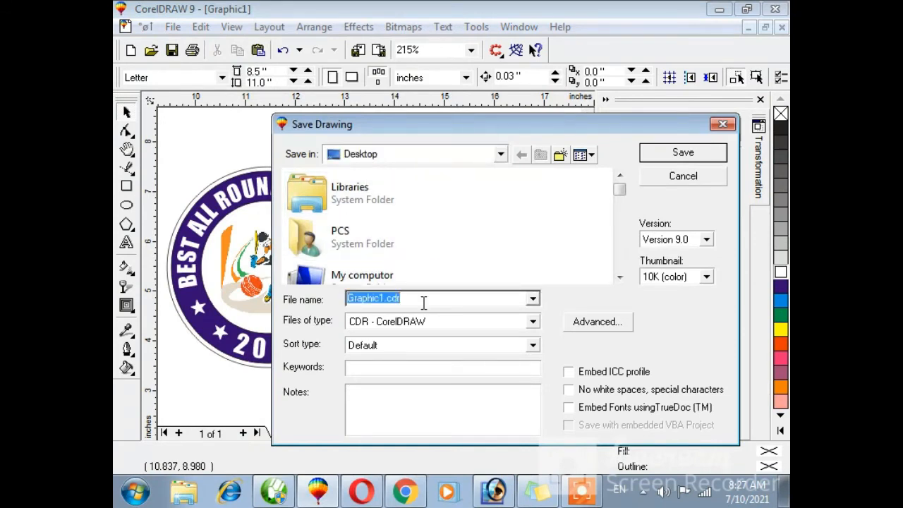
{"action": "type", "text": "best"}
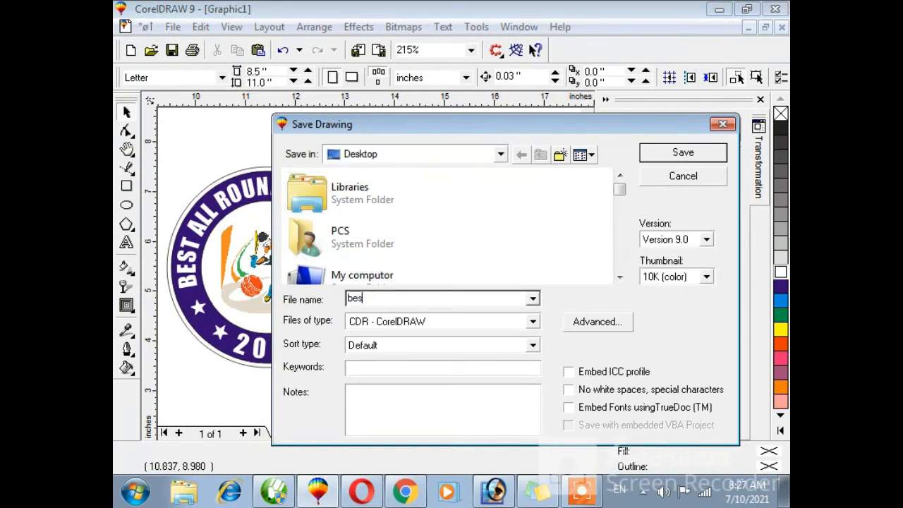
{"action": "left_click", "coordinate": [670, 154]}
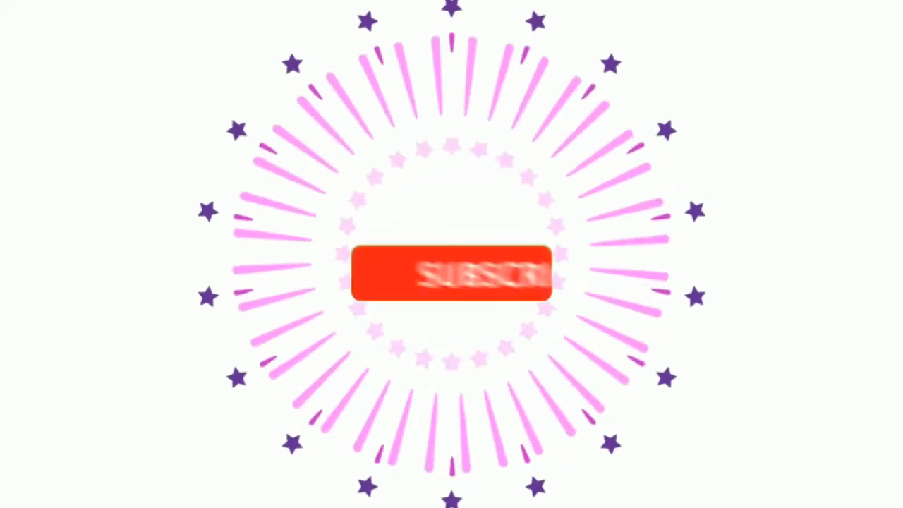